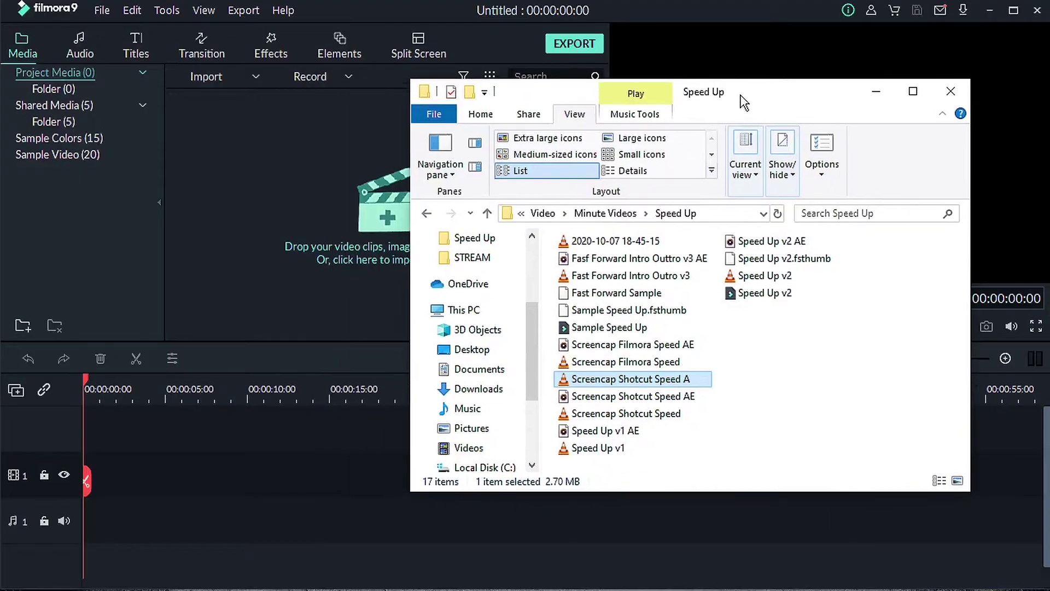
Step: Import Fast Forward Intro Outro v3.MTS onto video track 1 and match the project to 1920x1080 30fps
drag(742, 95, 766, 99)
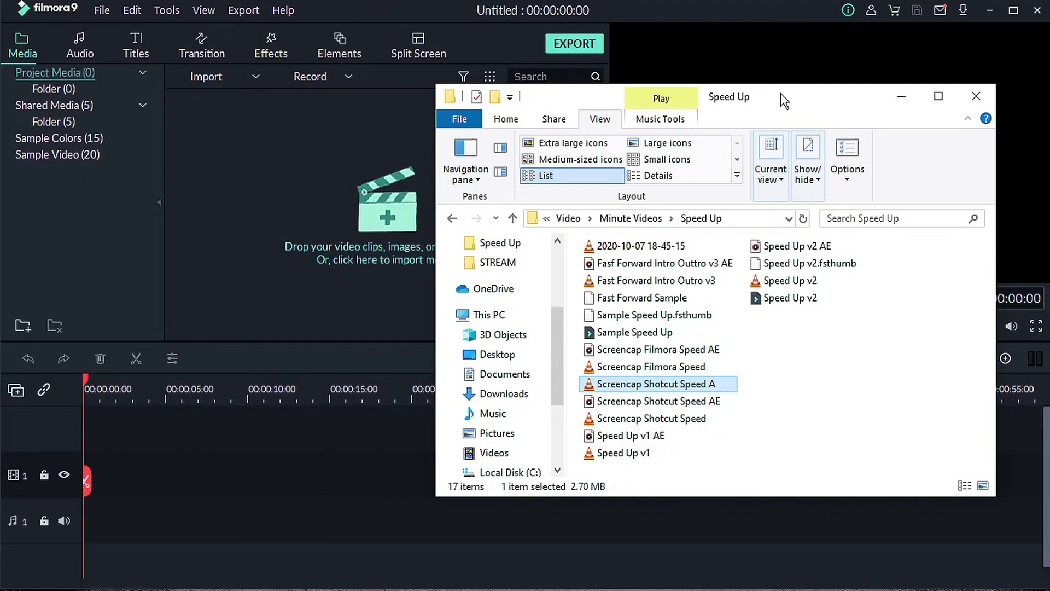
drag(652, 283, 310, 194)
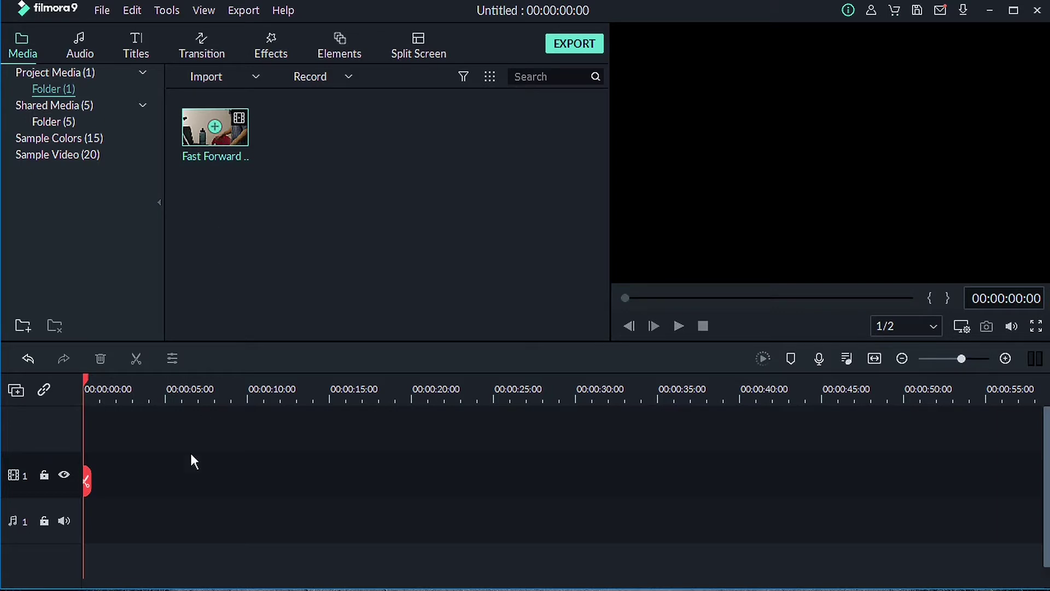
drag(235, 139, 98, 473)
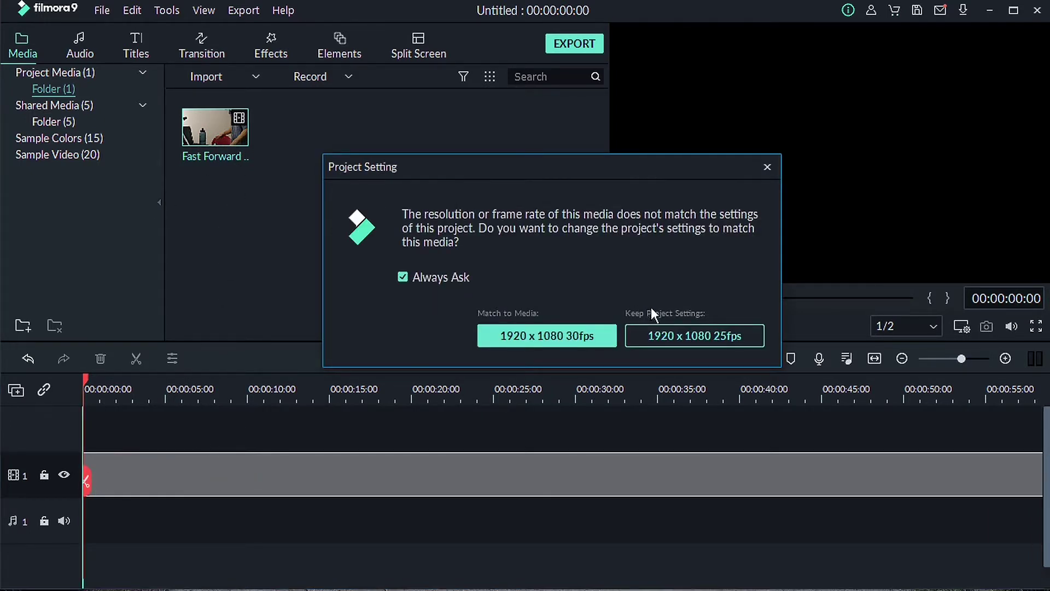
click(583, 337)
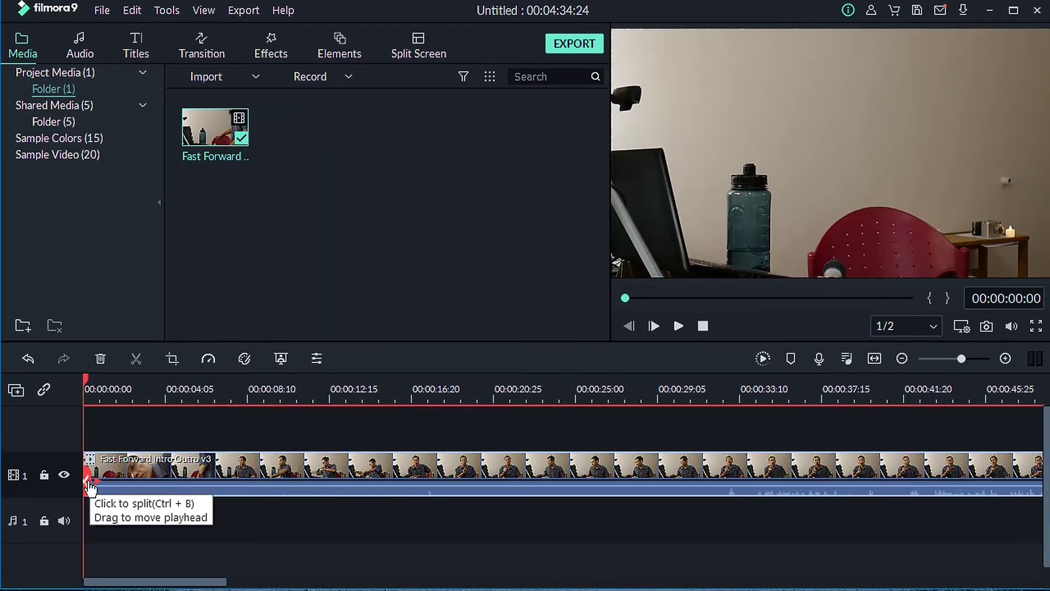
Step: Find the first cut point by playback and split the interview clip at about 00:00:53
drag(88, 484, 752, 489)
drag(155, 582, 207, 582)
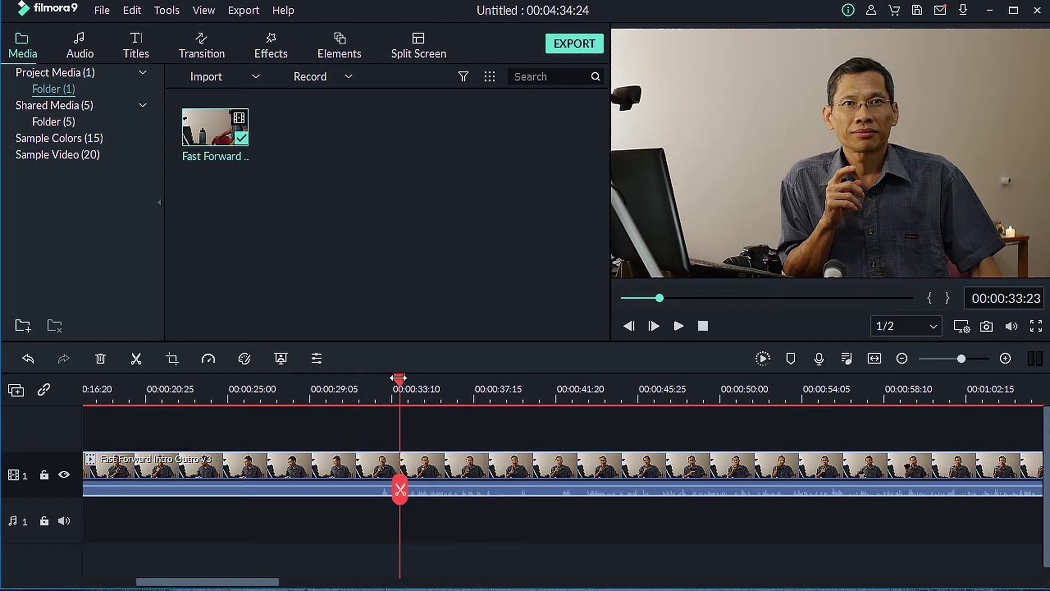
drag(401, 489, 477, 495)
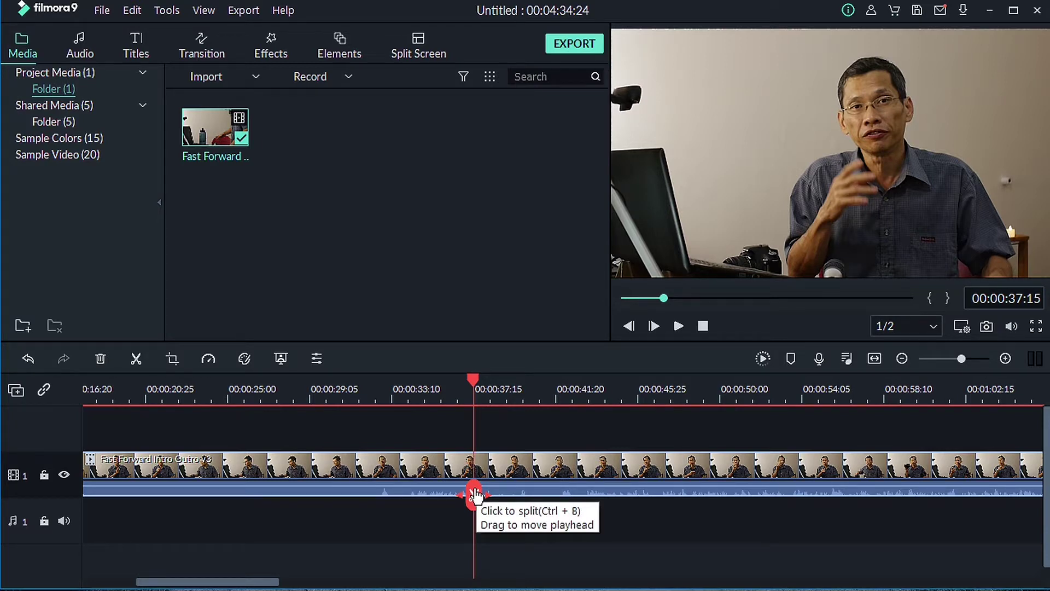
click(679, 326)
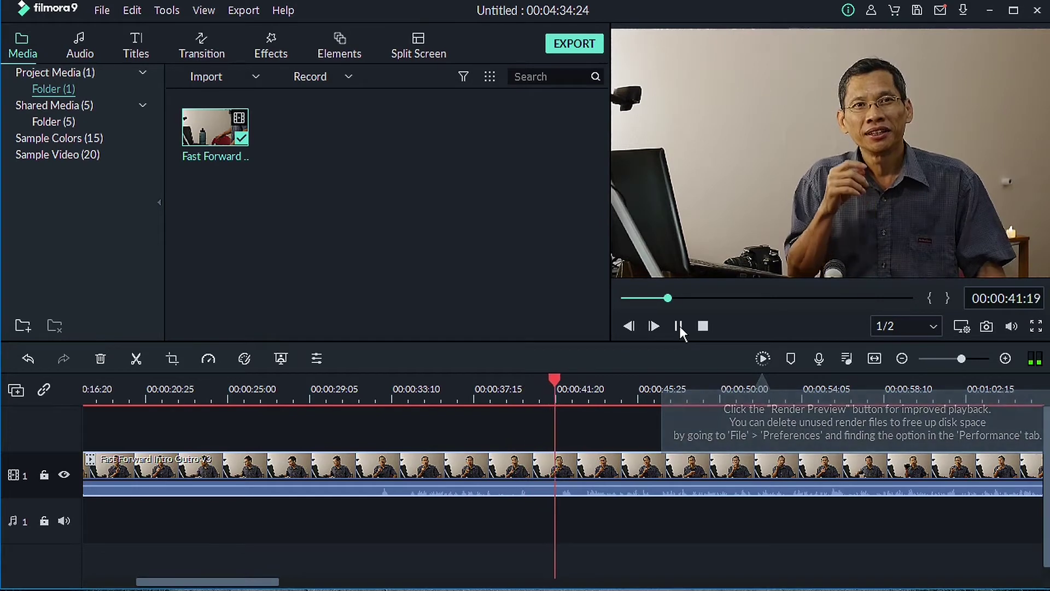
click(679, 326)
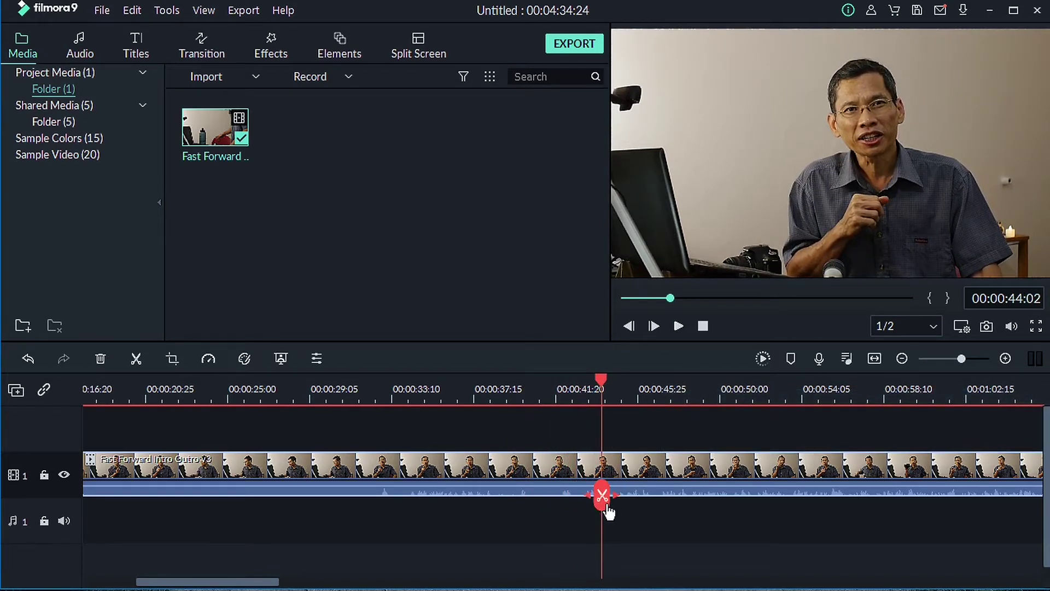
drag(602, 498, 795, 511)
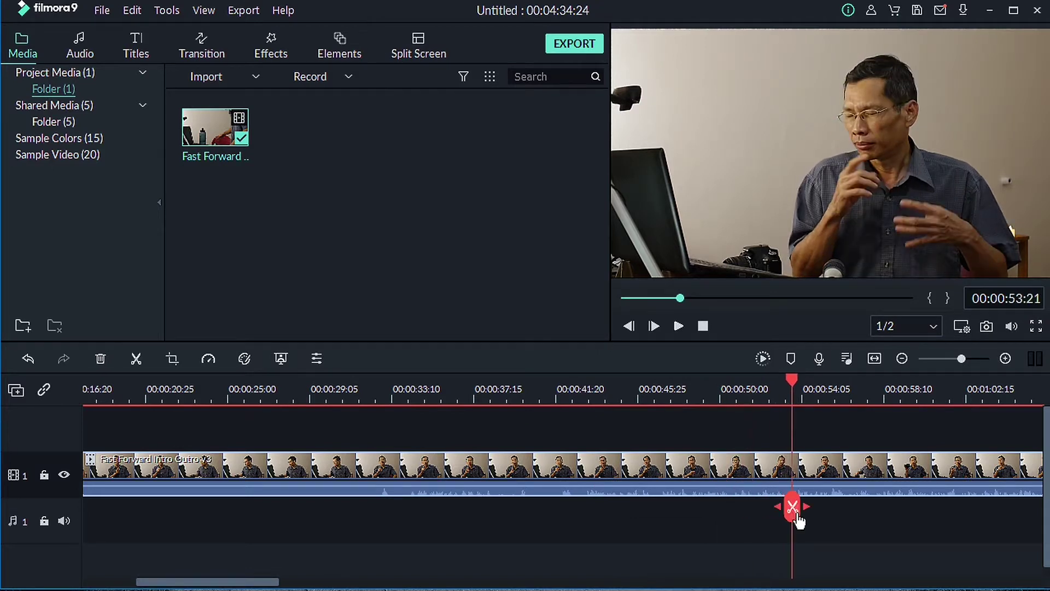
click(793, 510)
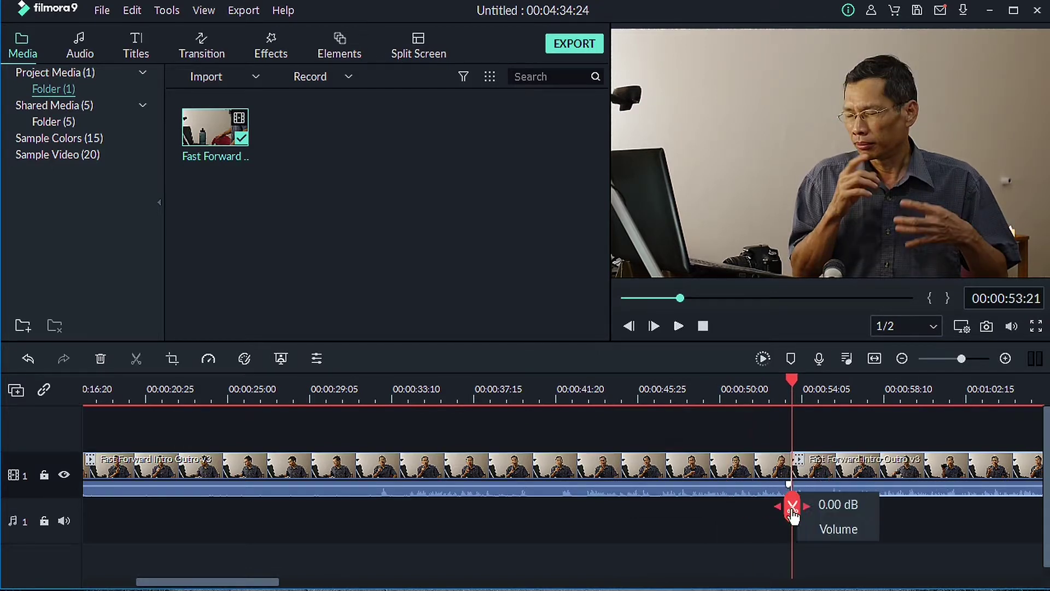
Step: Split the clip again at 00:01:08:04 and select the middle section
drag(257, 583, 338, 582)
mouse_move(260, 507)
mouse_down()
mouse_move(551, 509)
mouse_move(543, 520)
mouse_up()
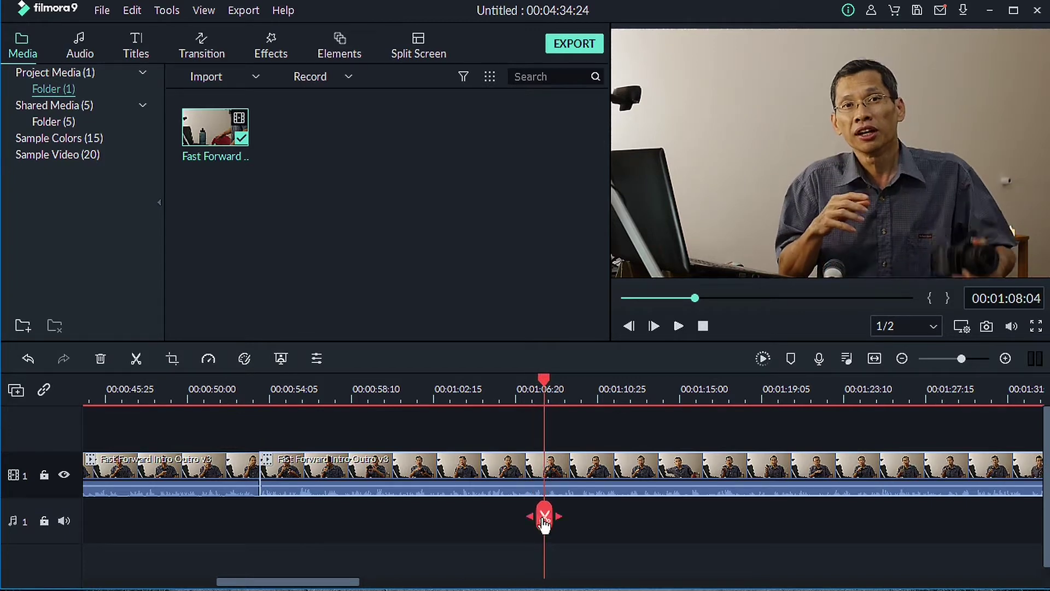
click(544, 520)
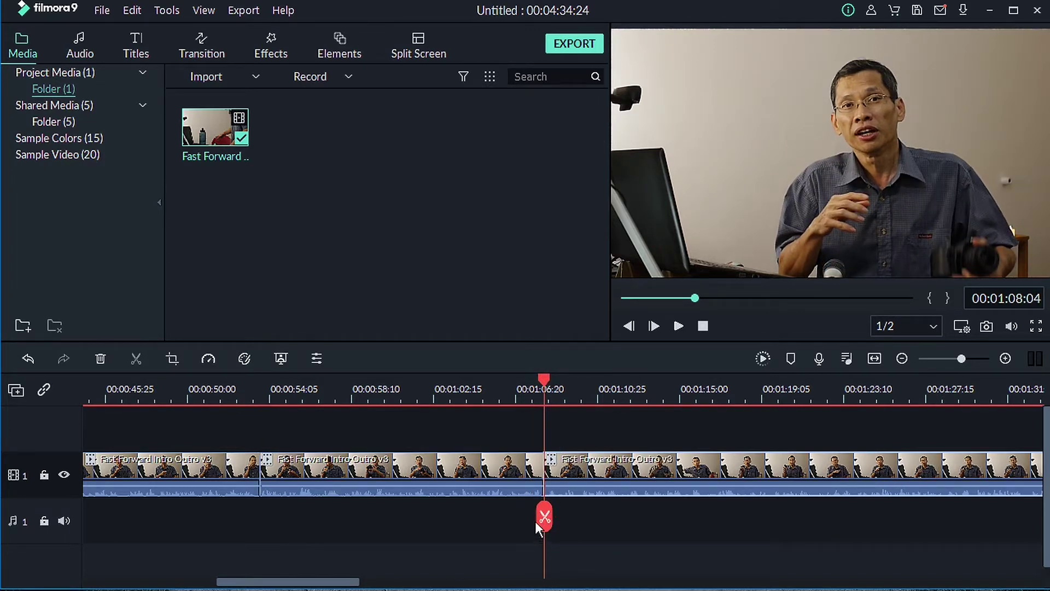
click(455, 468)
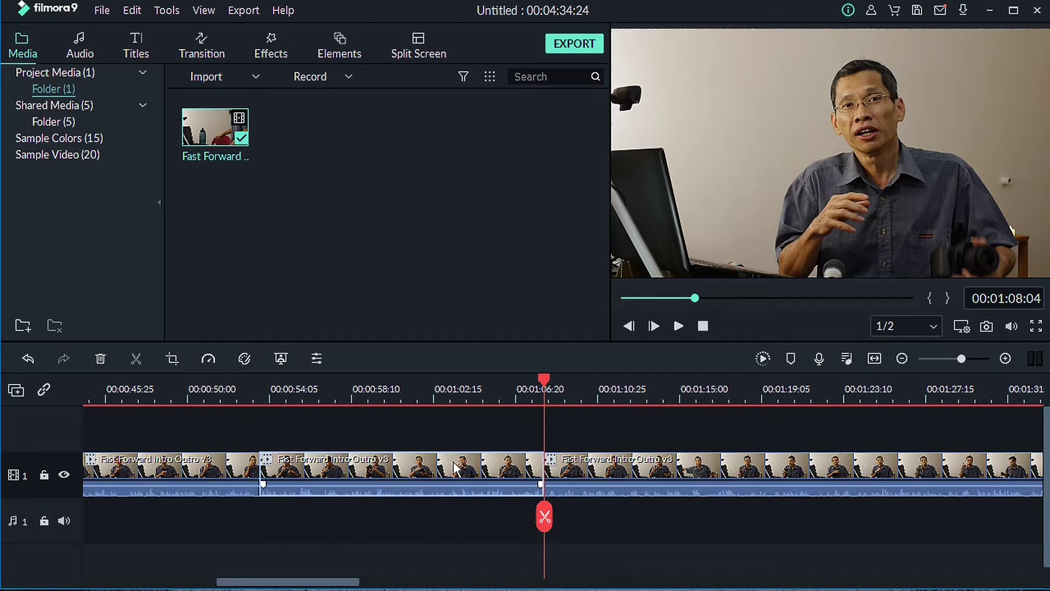
Step: Set the middle section's speed to 5 in Speed and Duration
right_click(422, 465)
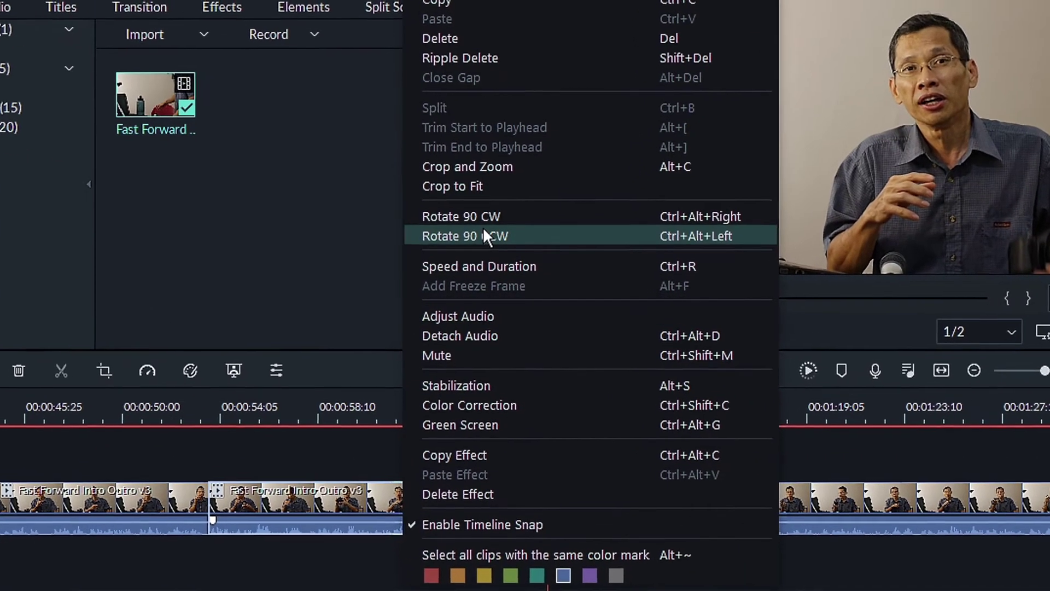
click(469, 267)
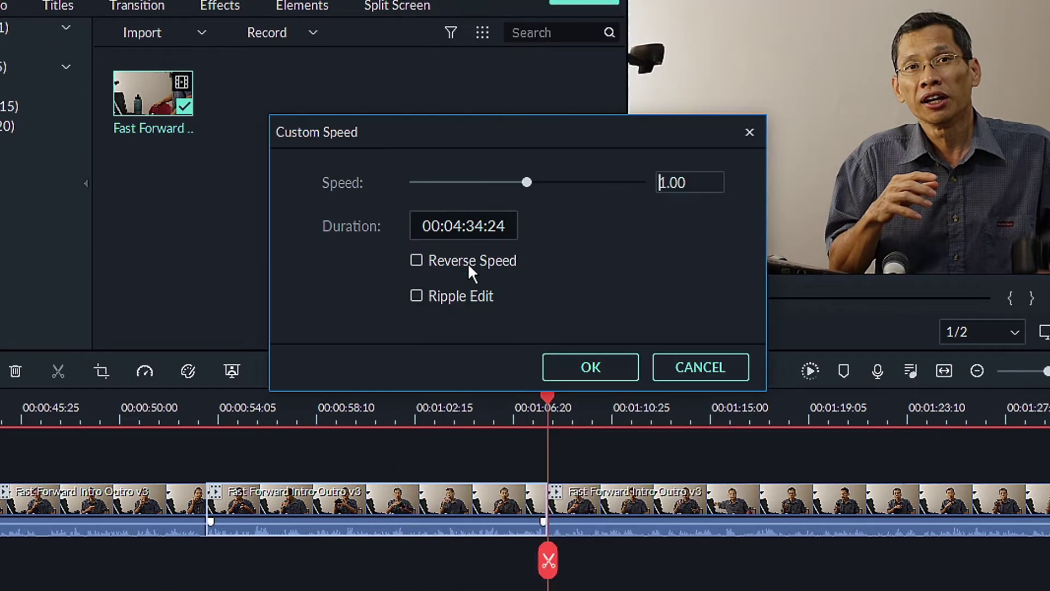
double_click(661, 183)
text(5)
click(607, 362)
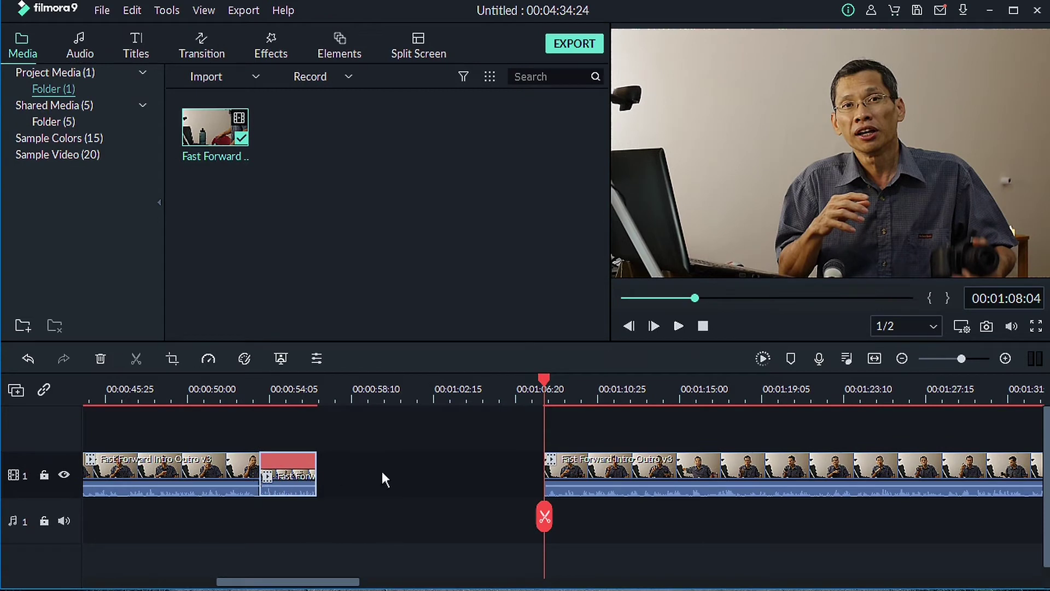
Step: Delete the empty gap after the sped-up section so the clips join
drag(720, 472, 540, 471)
click(503, 468)
key(Delete)
Step: Split the following footage at about 00:58 and 01:15 and select the section between
drag(544, 515, 392, 514)
click(392, 514)
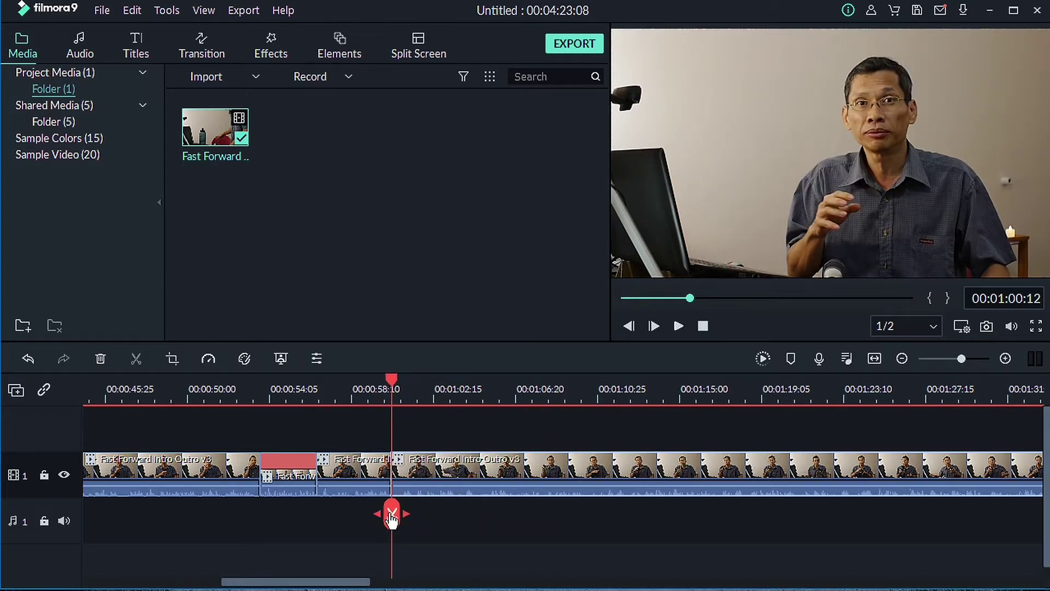
drag(391, 524, 718, 518)
click(718, 523)
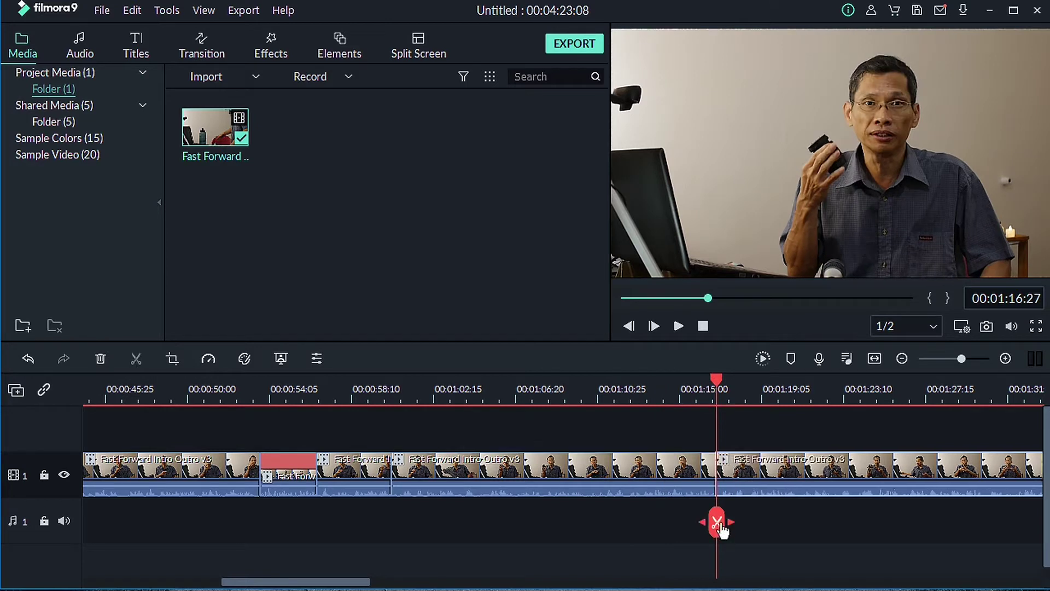
click(560, 479)
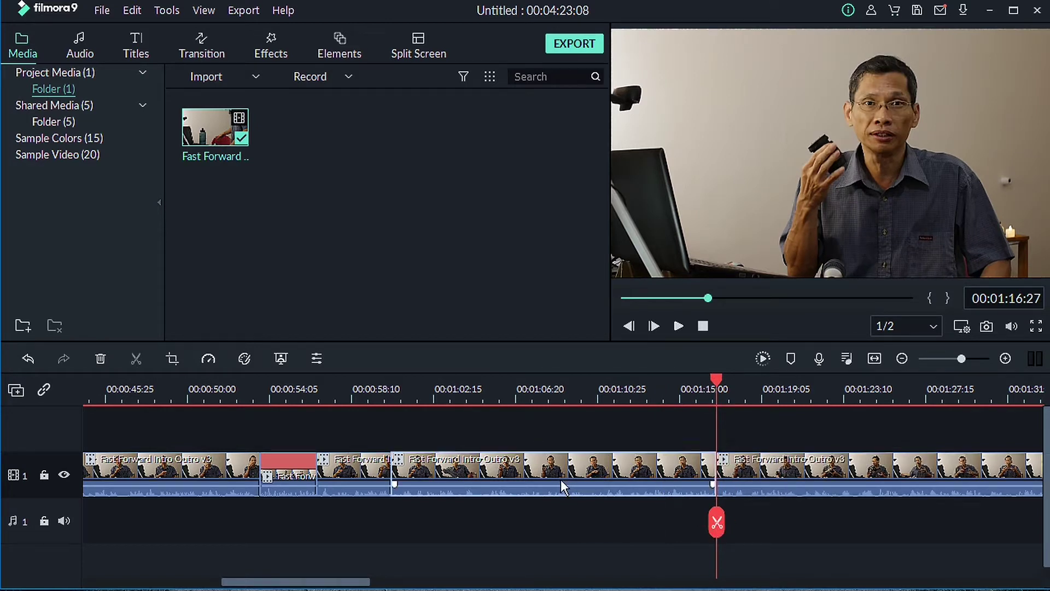
Step: Speed the second section up to 5x and slide the next clip left to close the gap
right_click(494, 465)
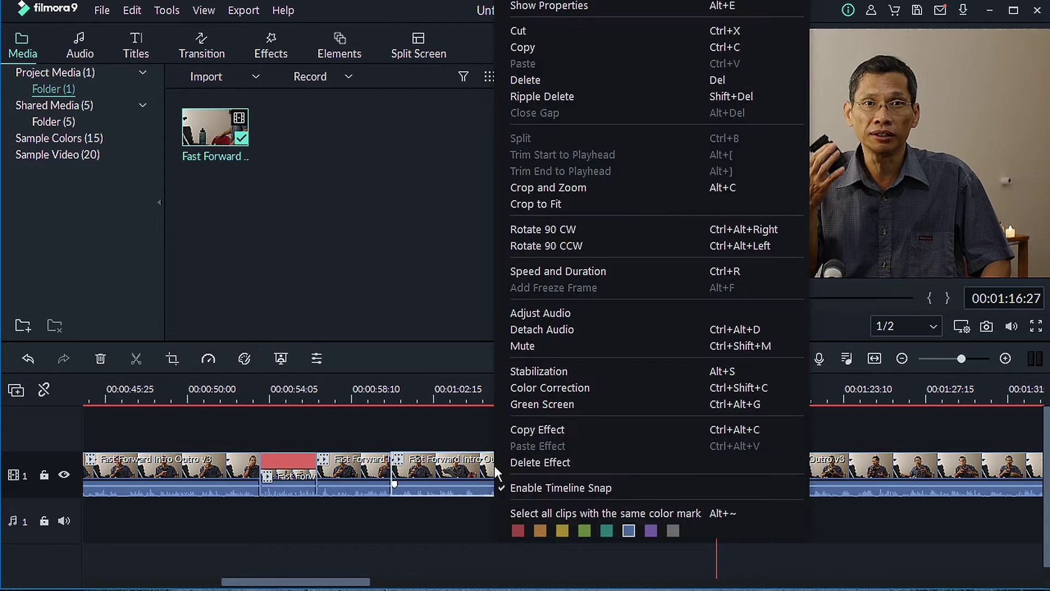
click(554, 270)
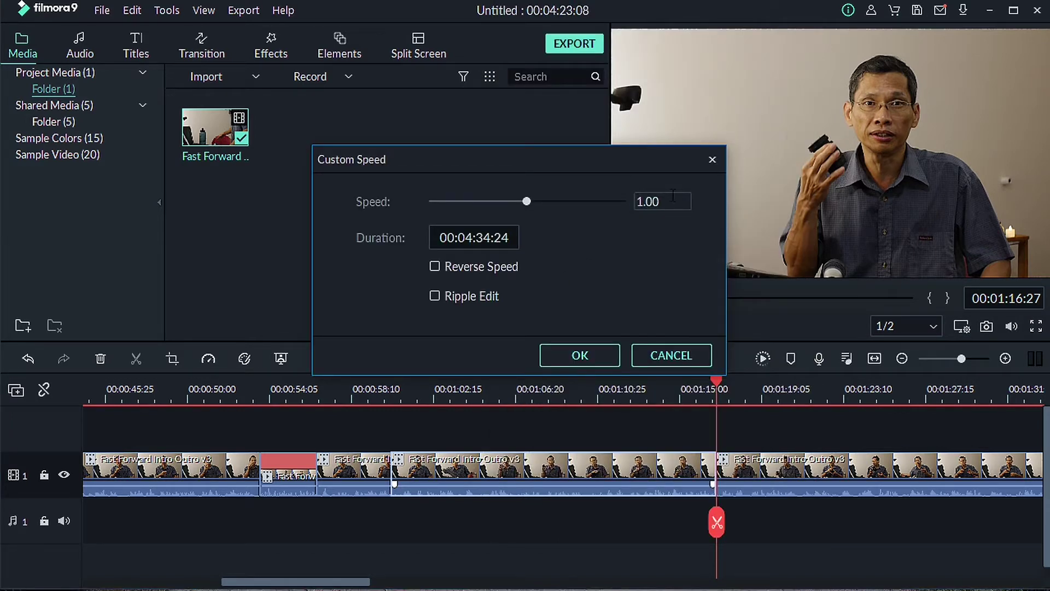
key(Delete)
text(5)
click(582, 357)
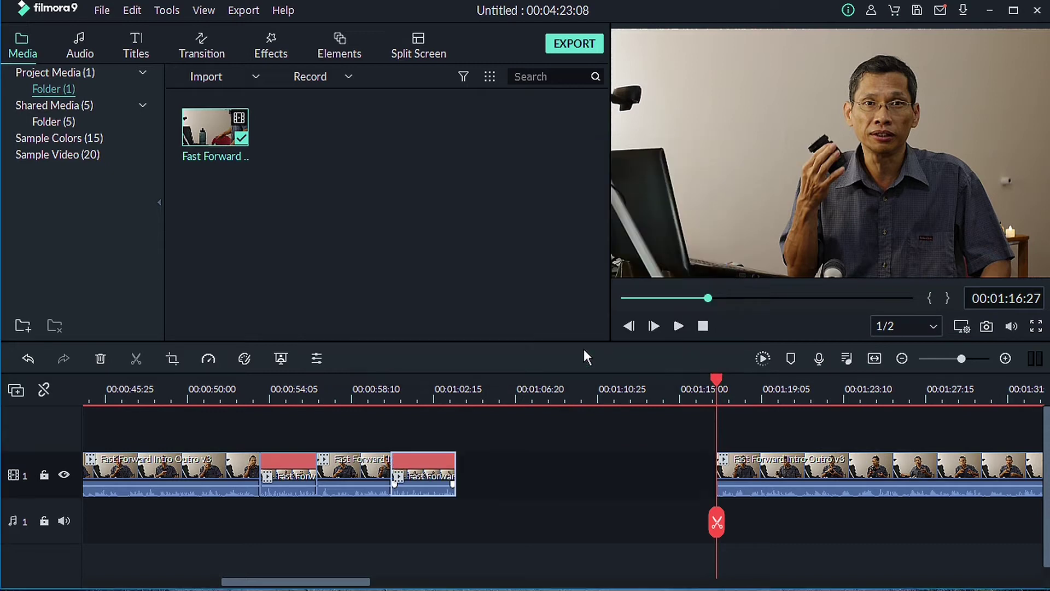
drag(842, 466, 583, 467)
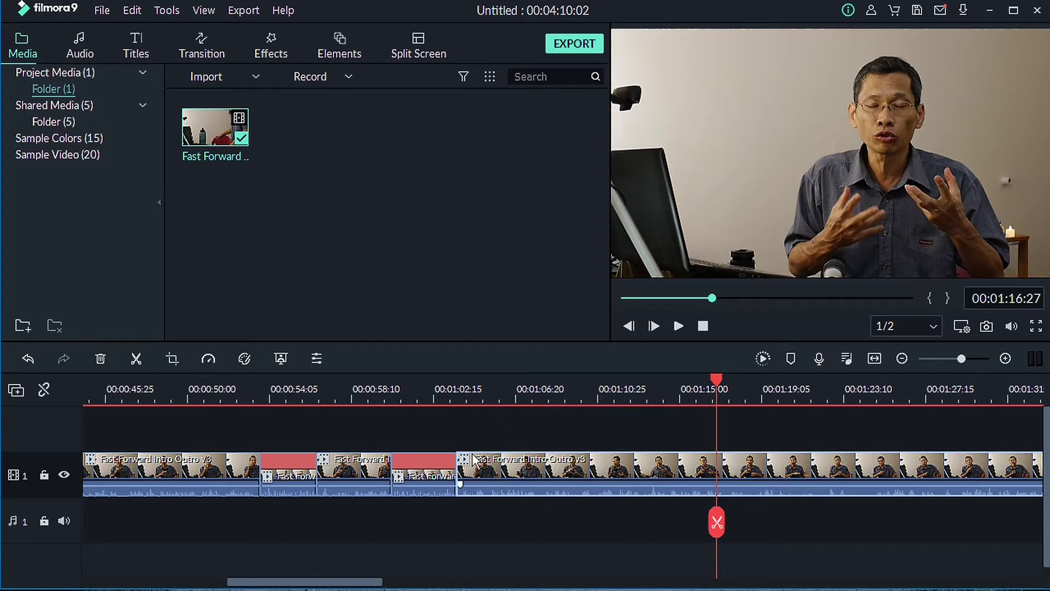
click(379, 394)
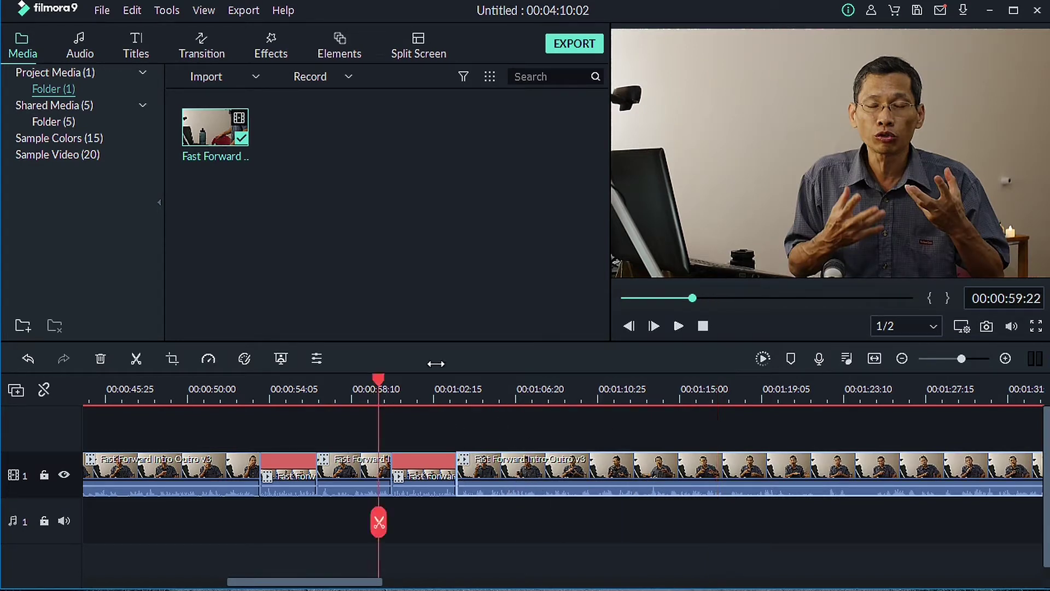
click(678, 327)
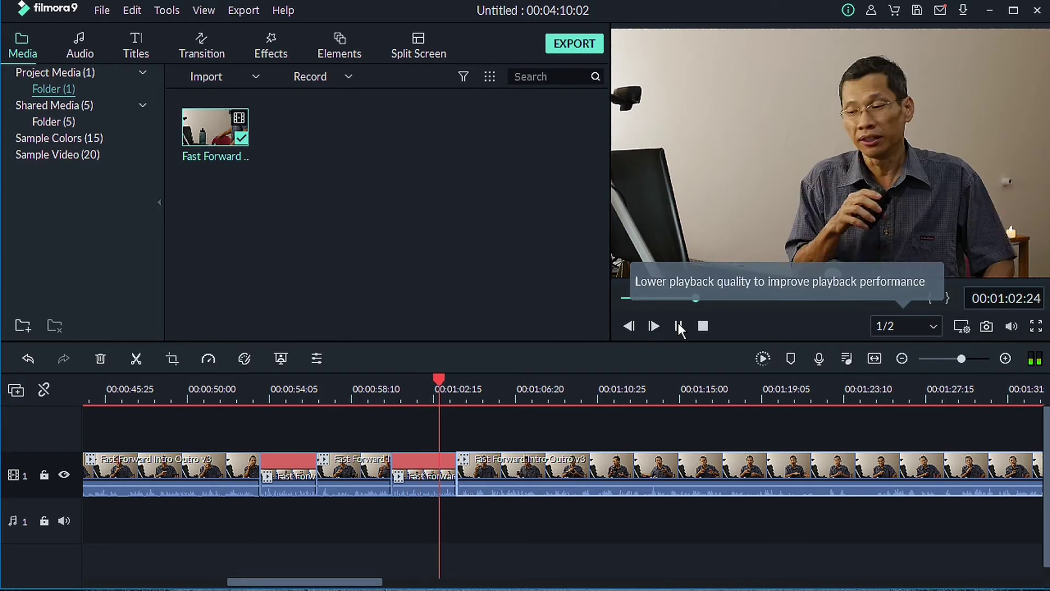
click(678, 326)
drag(485, 520, 614, 517)
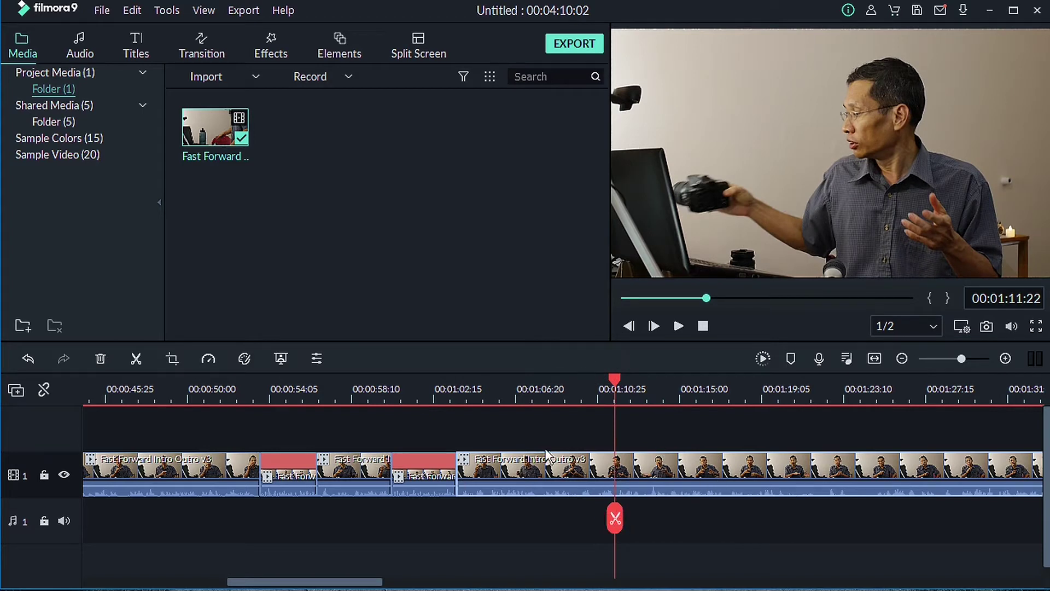
right_click(415, 457)
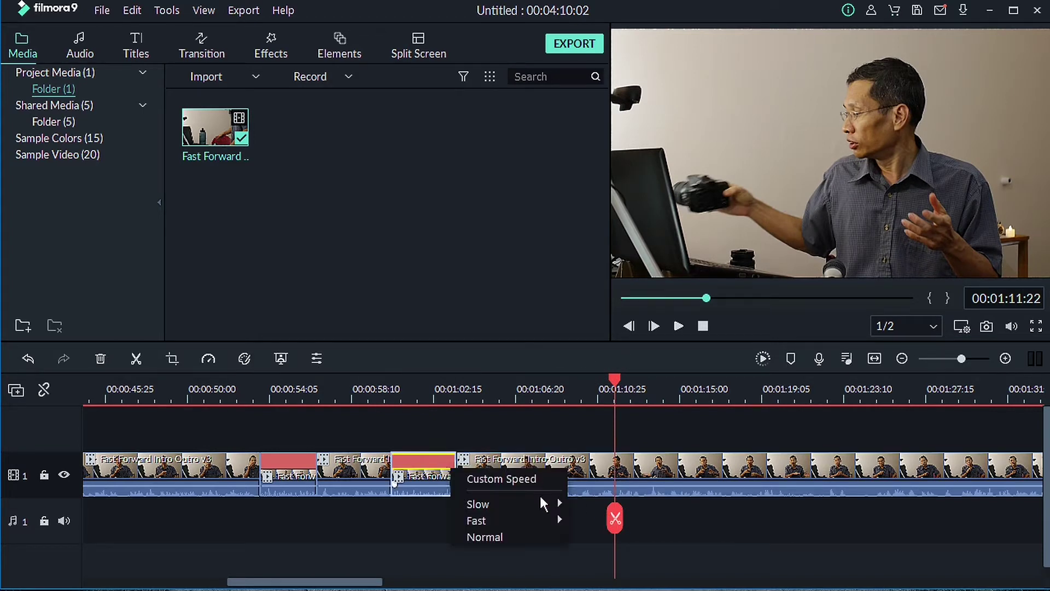
click(419, 470)
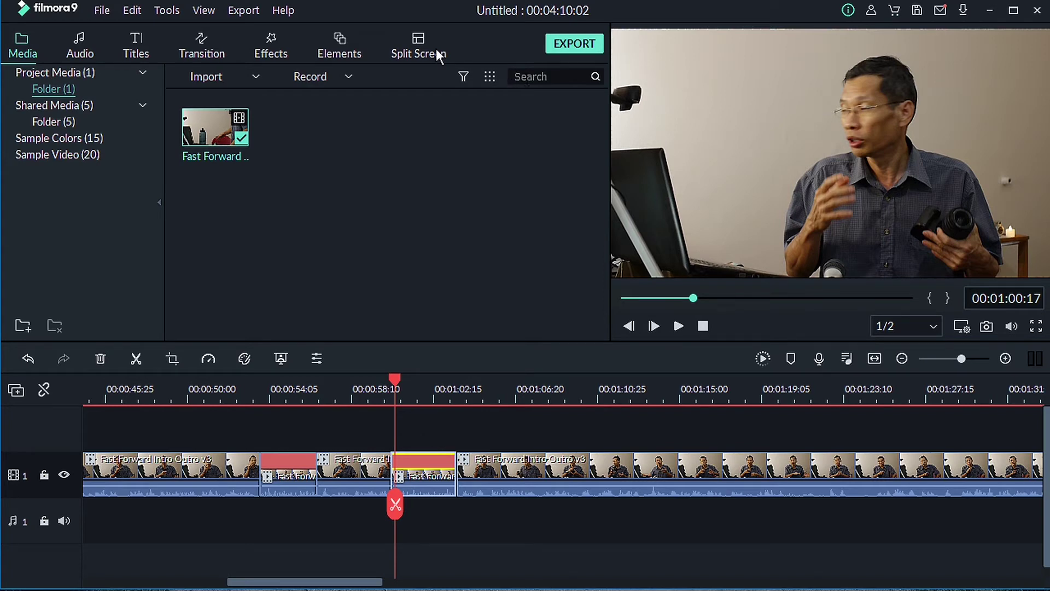
Step: Search the effects for 'vhs', add VHS Rewind over the sped-up section, and scrub to preview it
click(276, 45)
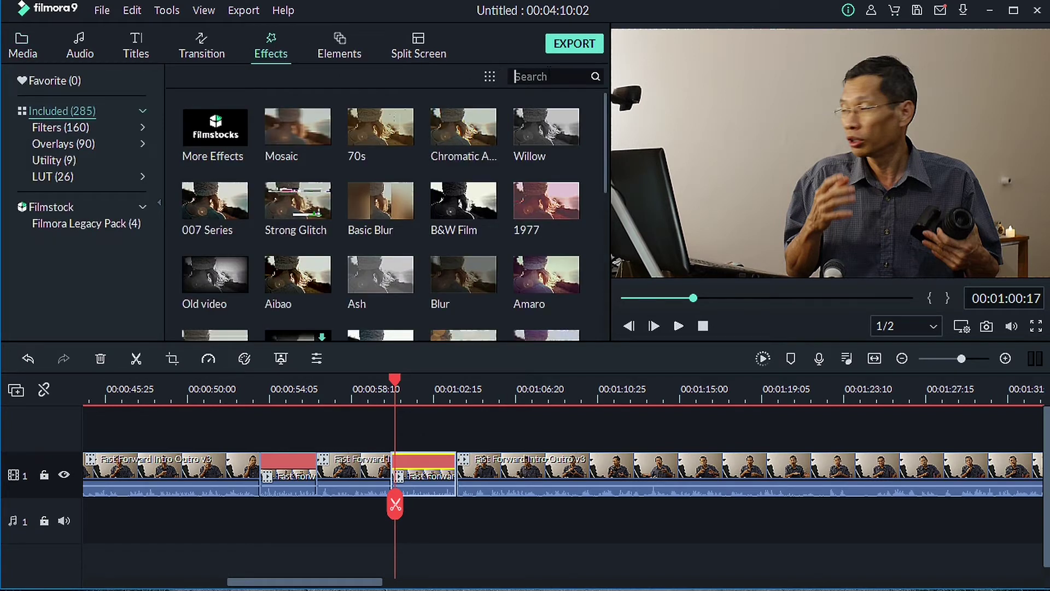
click(550, 71)
text(vhs)
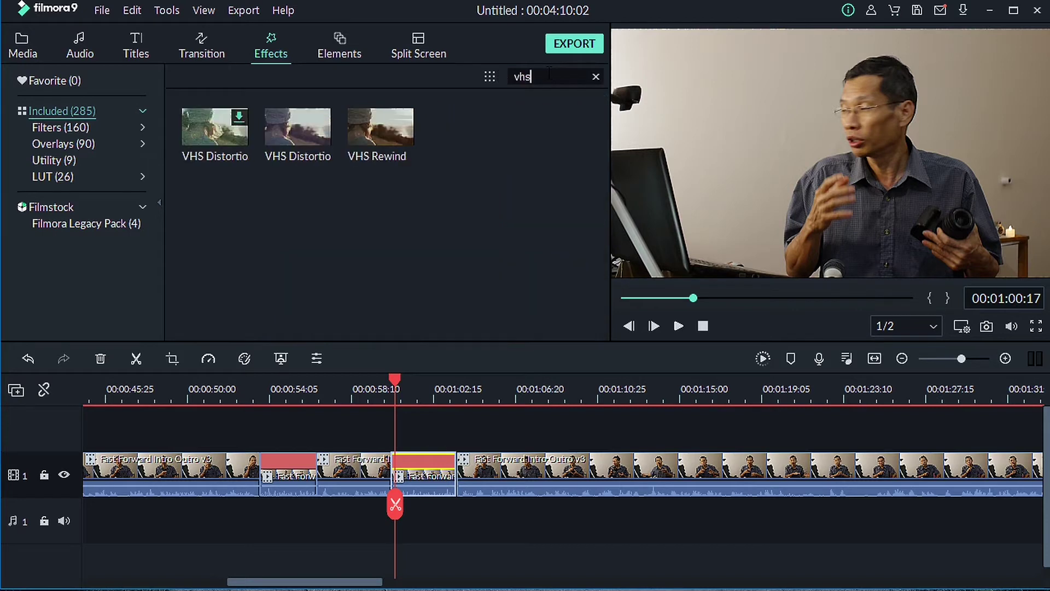
click(379, 127)
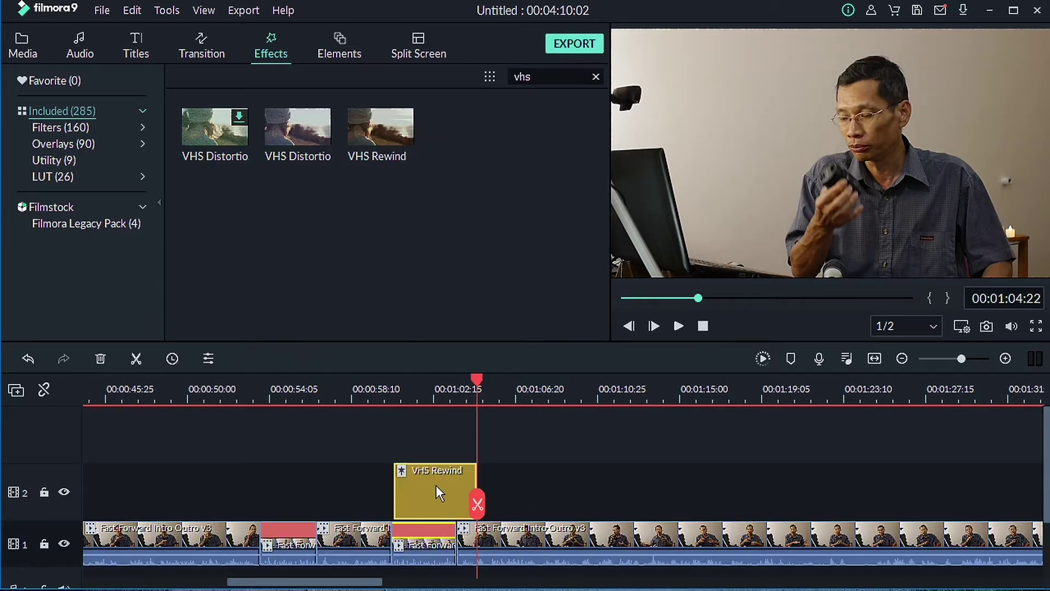
drag(419, 484, 454, 490)
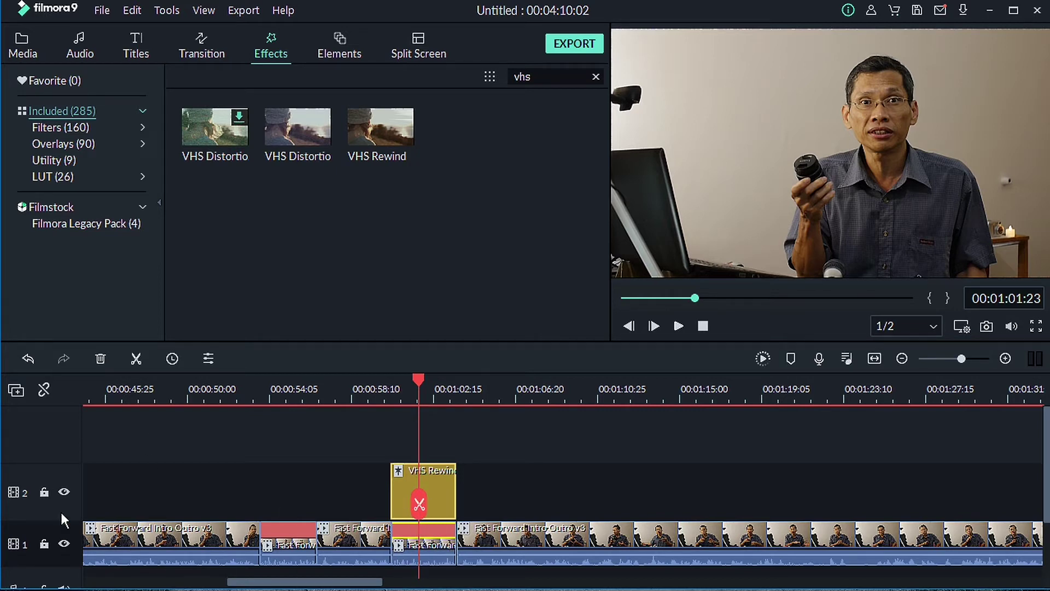
scroll(62, 514, down, 1)
click(428, 471)
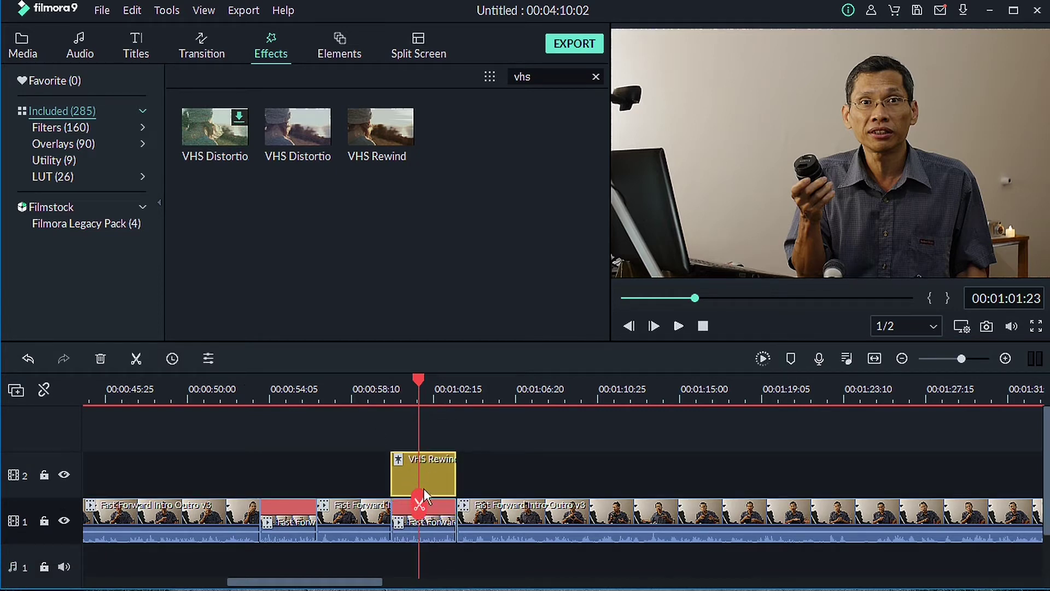
mouse_move(419, 502)
mouse_down()
mouse_move(435, 500)
mouse_move(403, 499)
mouse_up()
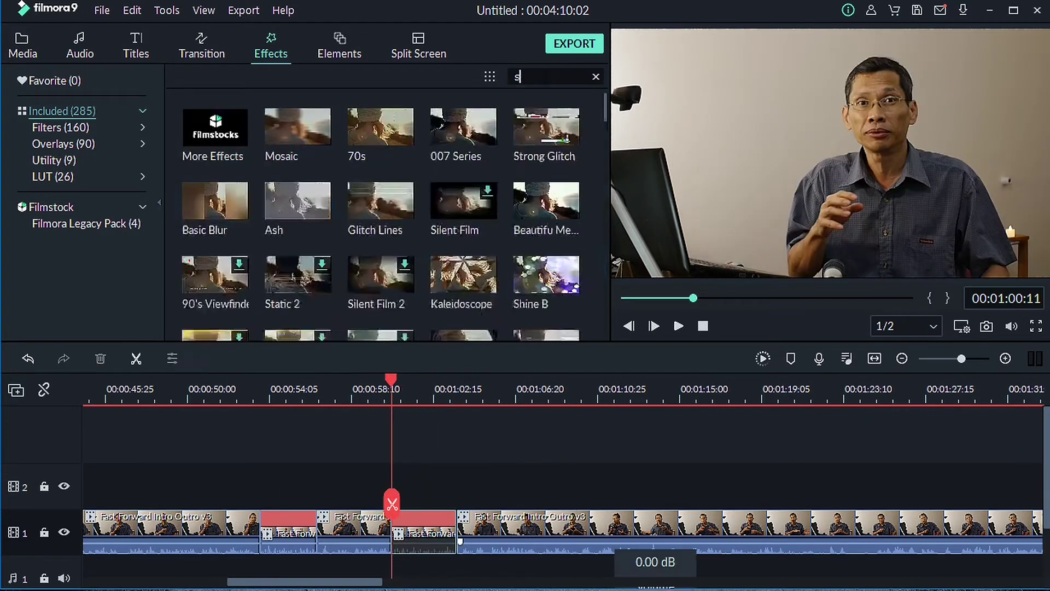
Step: Place the Static 2 effect on track 2, trim it to the sped-up section, and preview it
click(546, 76)
text(sta)
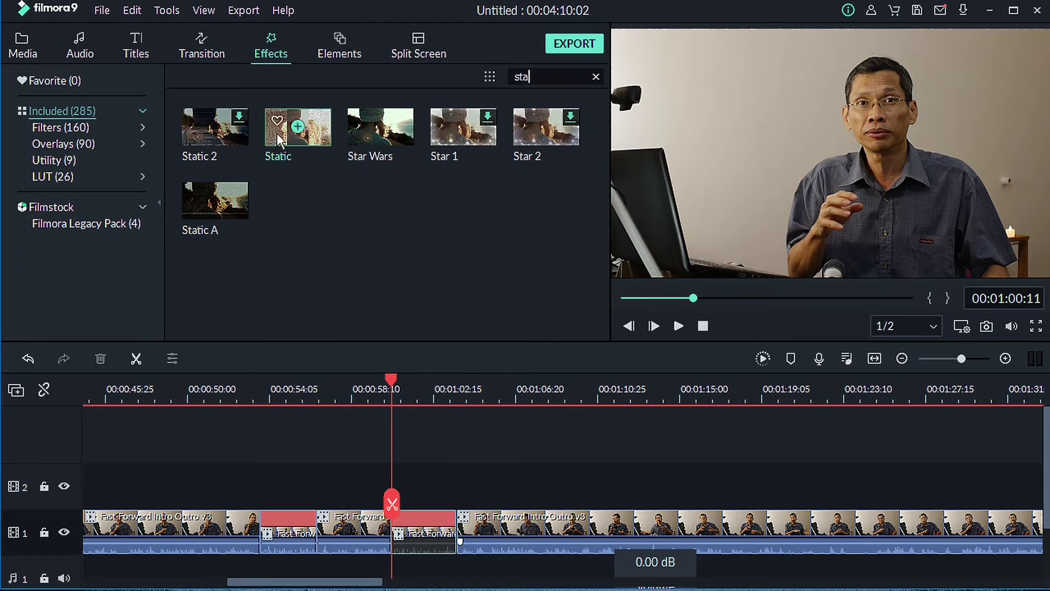
mouse_move(222, 211)
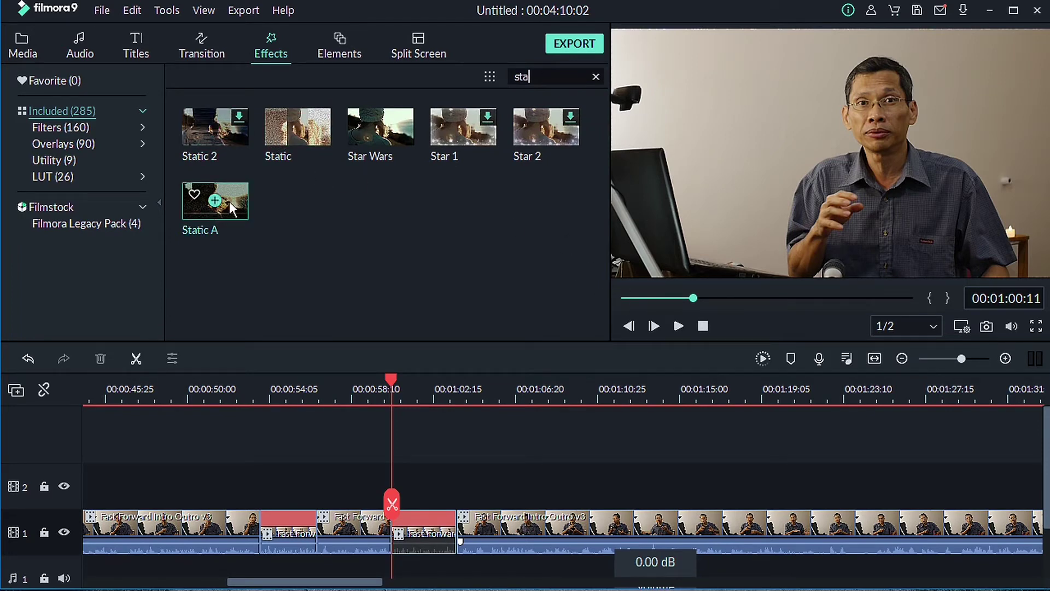
mouse_move(292, 138)
mouse_move(217, 129)
drag(225, 135, 396, 484)
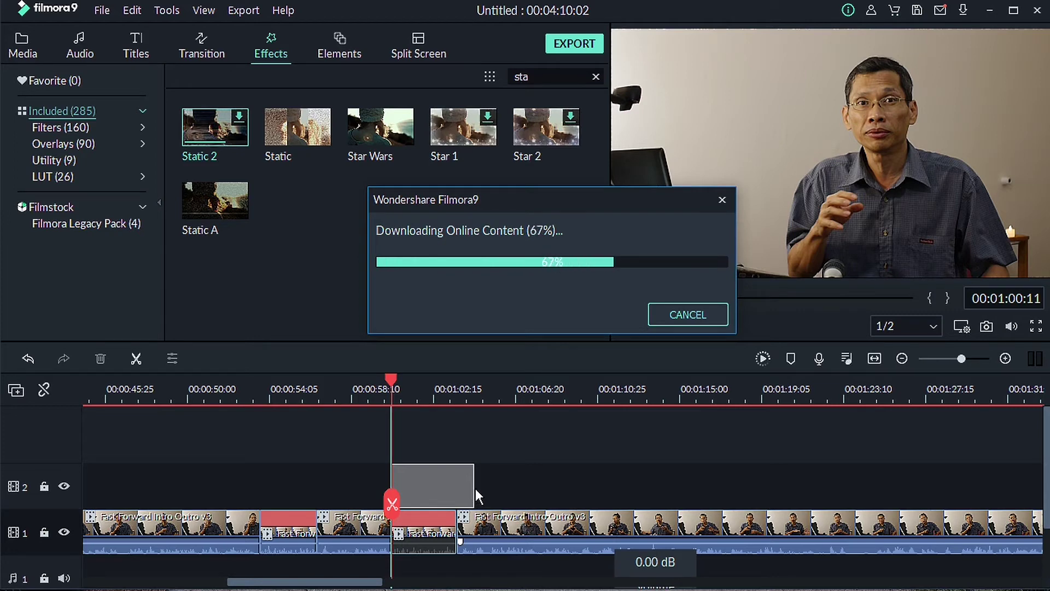
drag(473, 487, 456, 486)
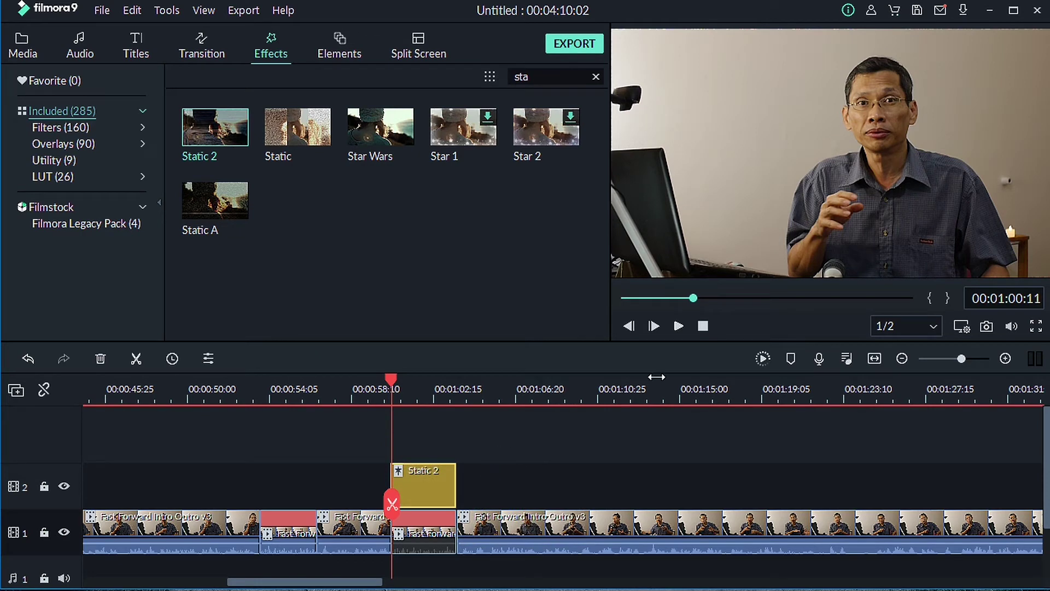
click(680, 326)
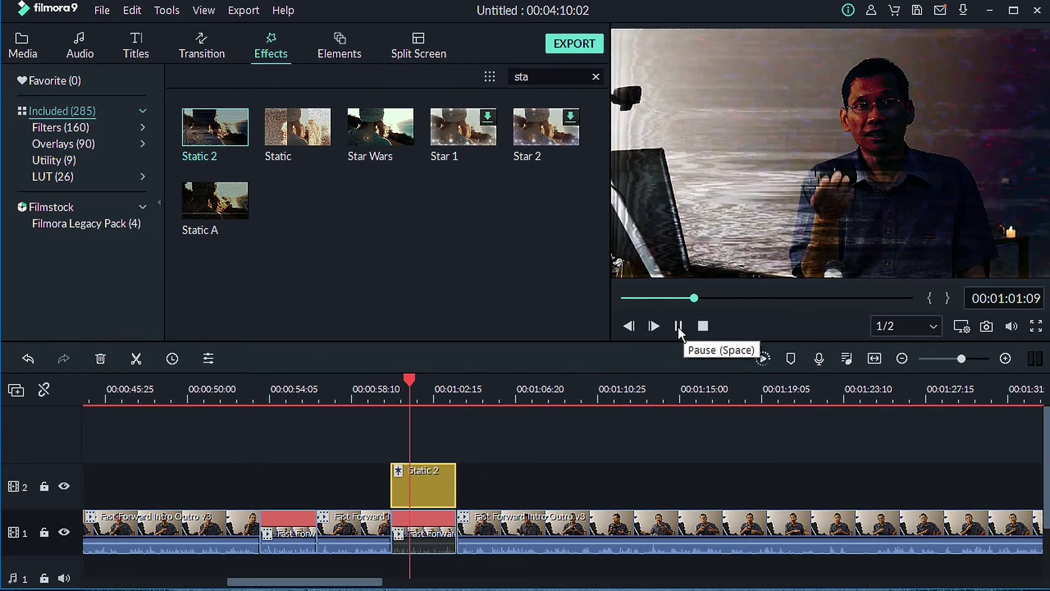
click(678, 326)
Step: Lower the Static 2 overlay's Alpha from 100 to 34 and preview the fainter static
double_click(434, 484)
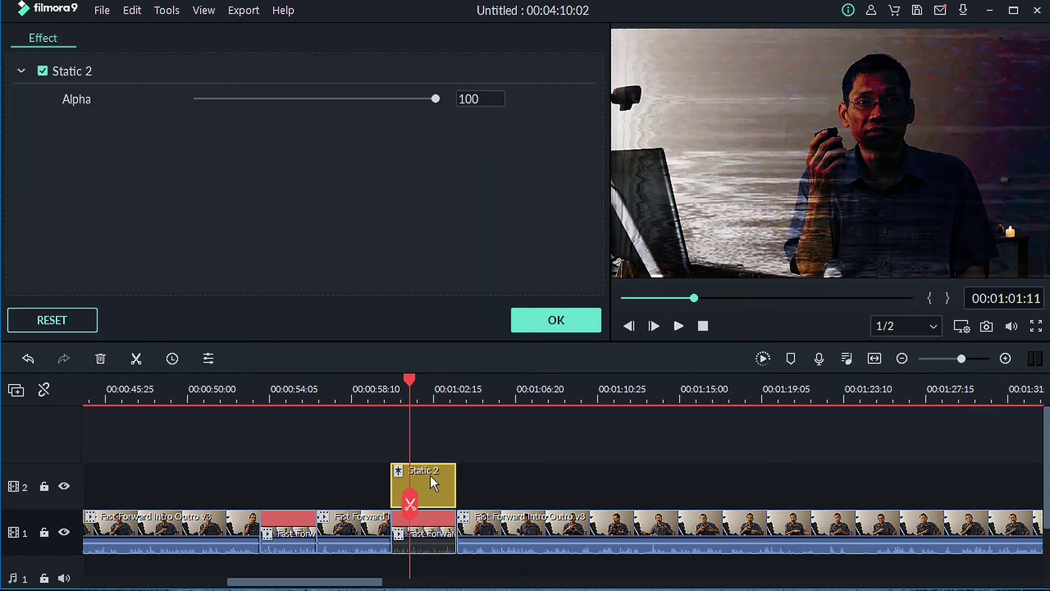
drag(435, 99, 286, 99)
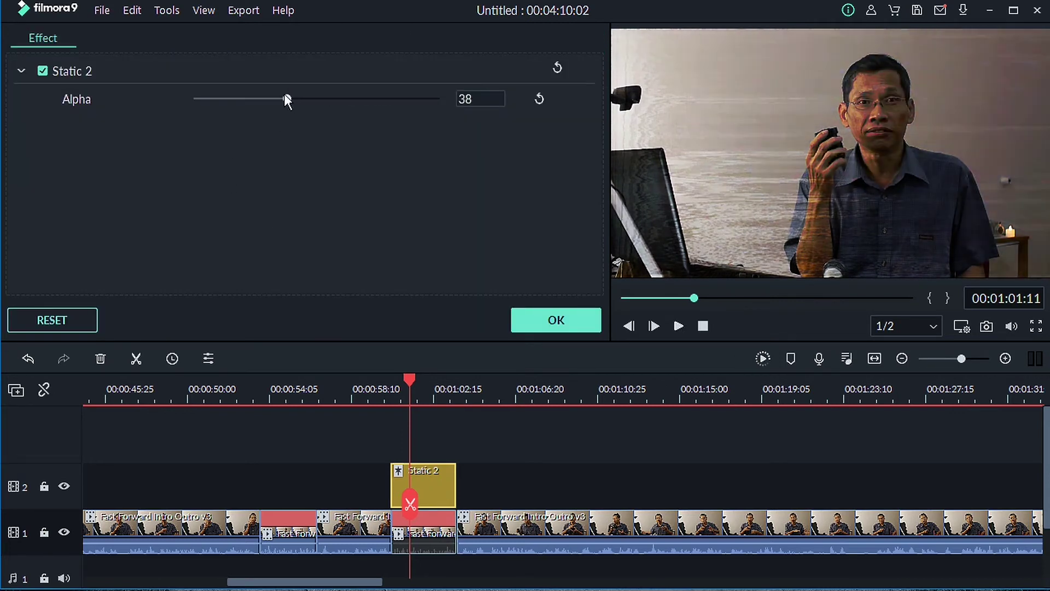
click(673, 328)
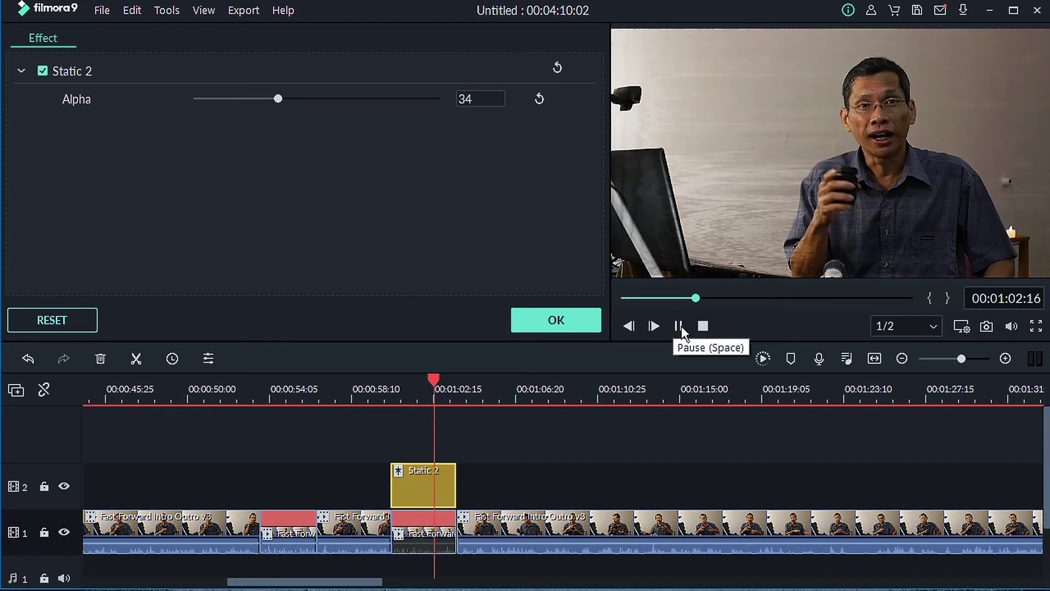
click(681, 326)
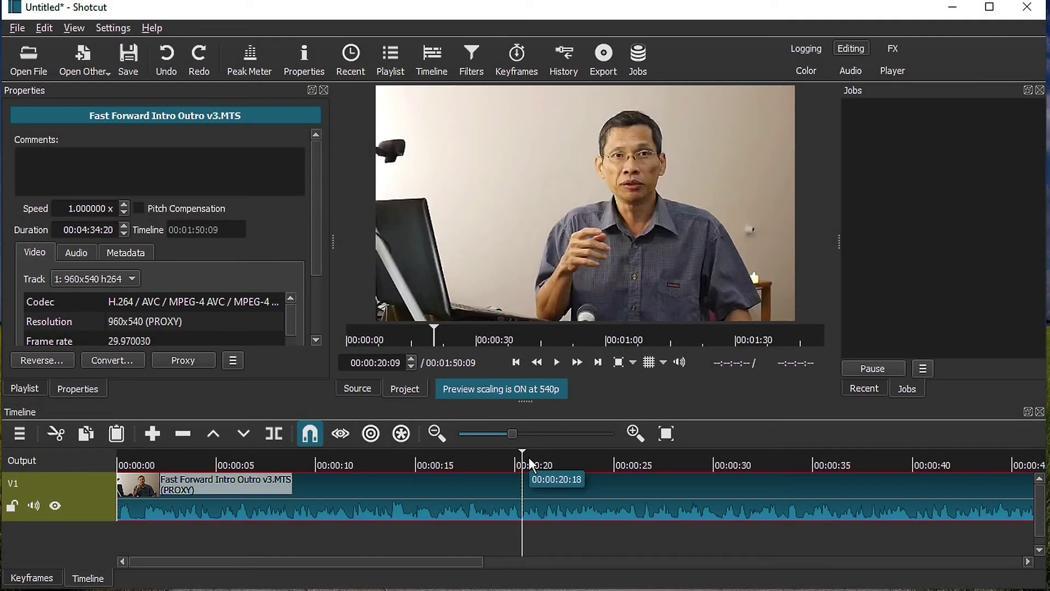
Step: In Shotcut, split the V1 clip at about 00:00:20 and 00:00:34:11, then select the middle piece
click(520, 451)
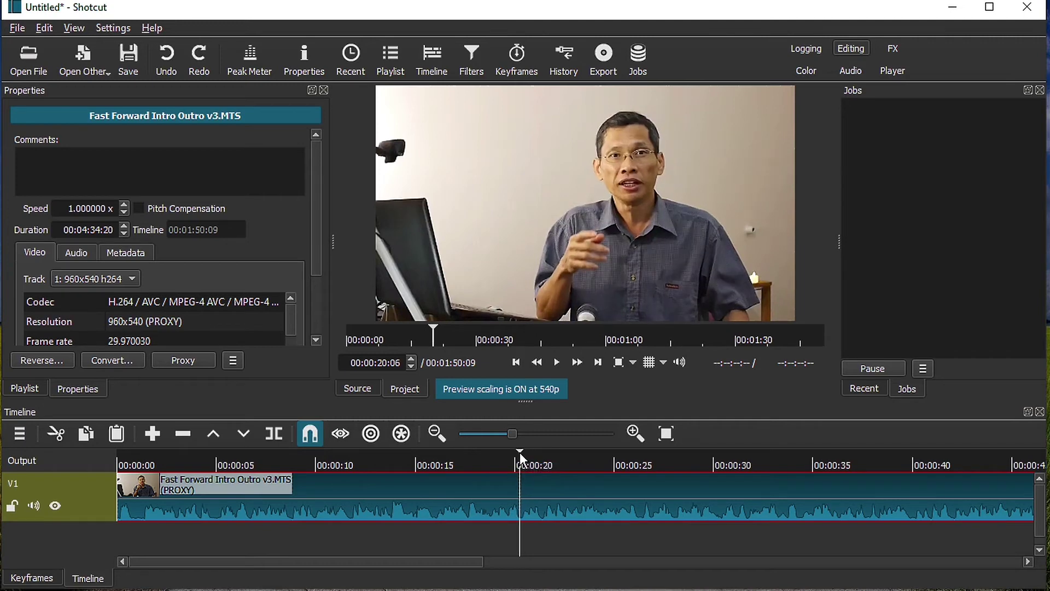
key(s)
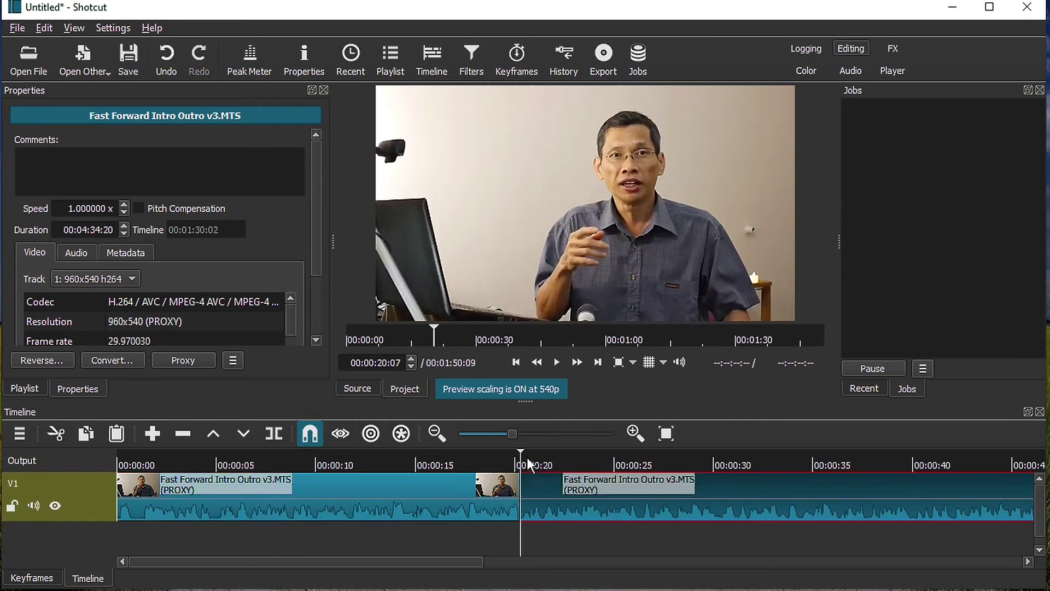
drag(547, 462, 800, 475)
click(666, 517)
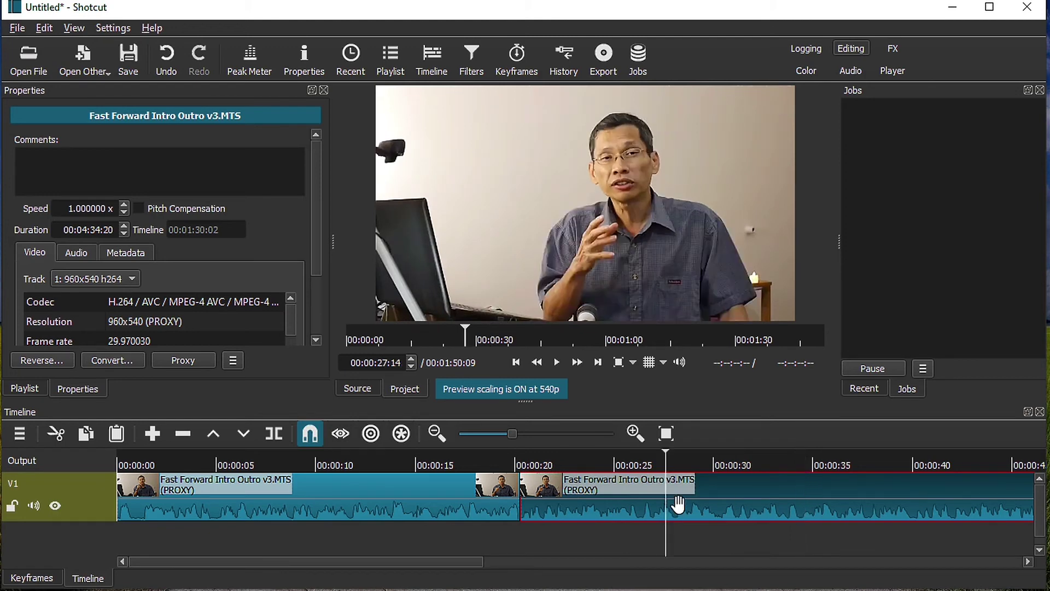
click(803, 465)
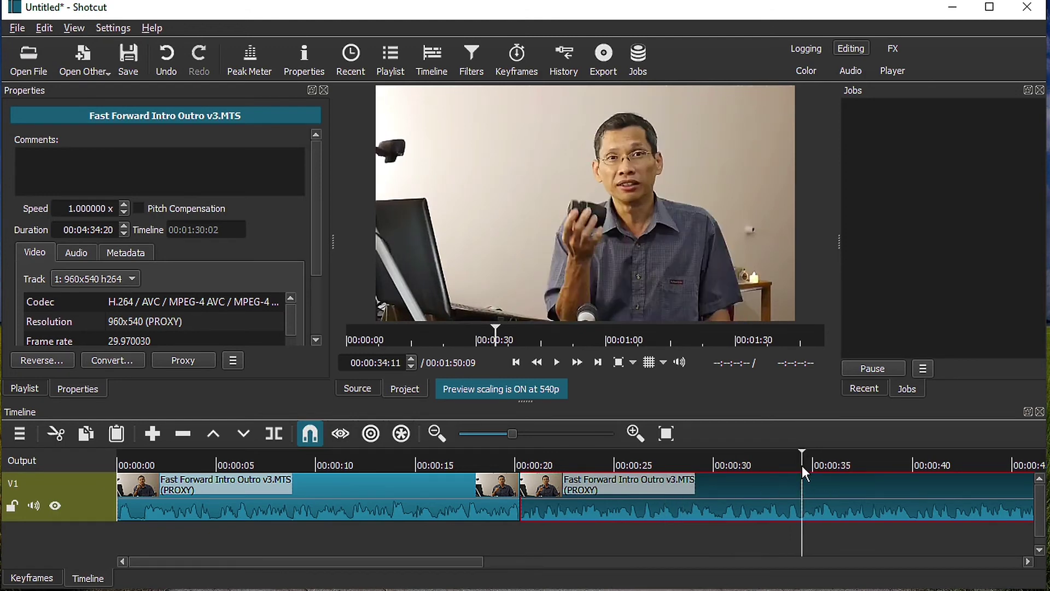
key(s)
click(638, 498)
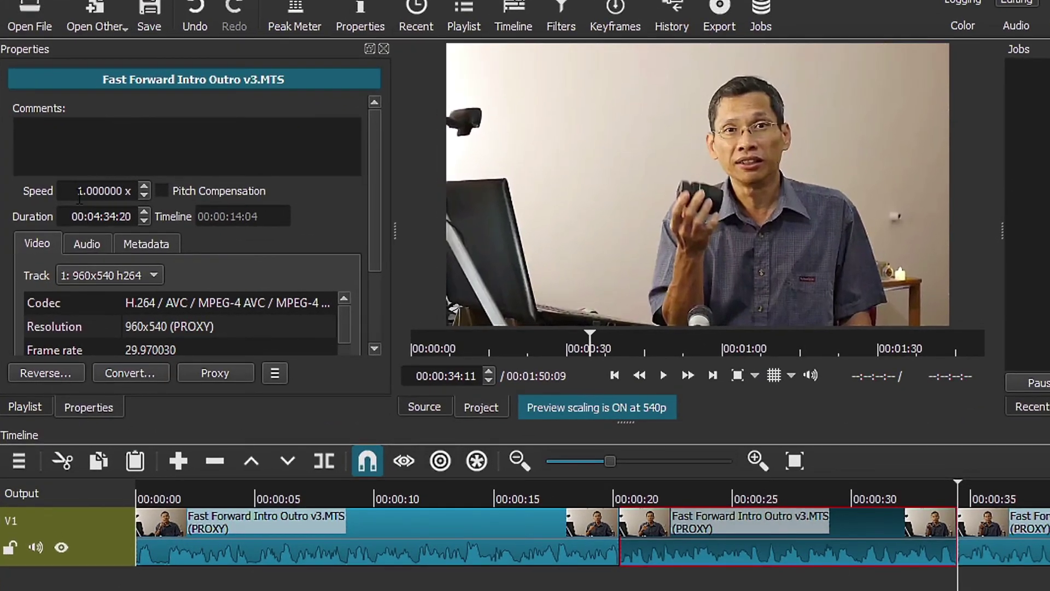
Step: Set the middle clip's speed to 5 and remove the gap it leaves
click(77, 191)
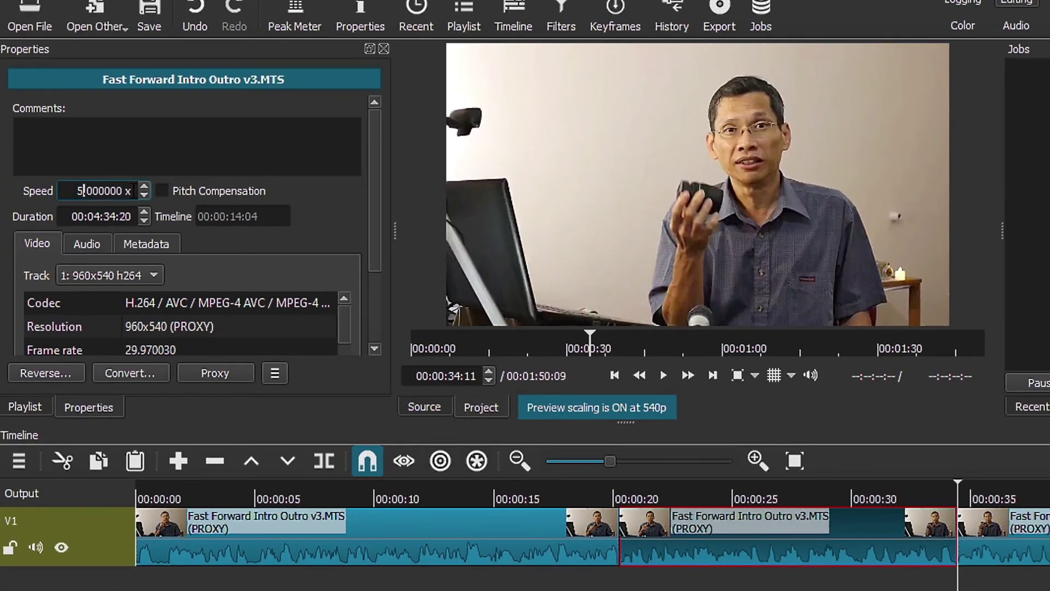
text(5)
key(Return)
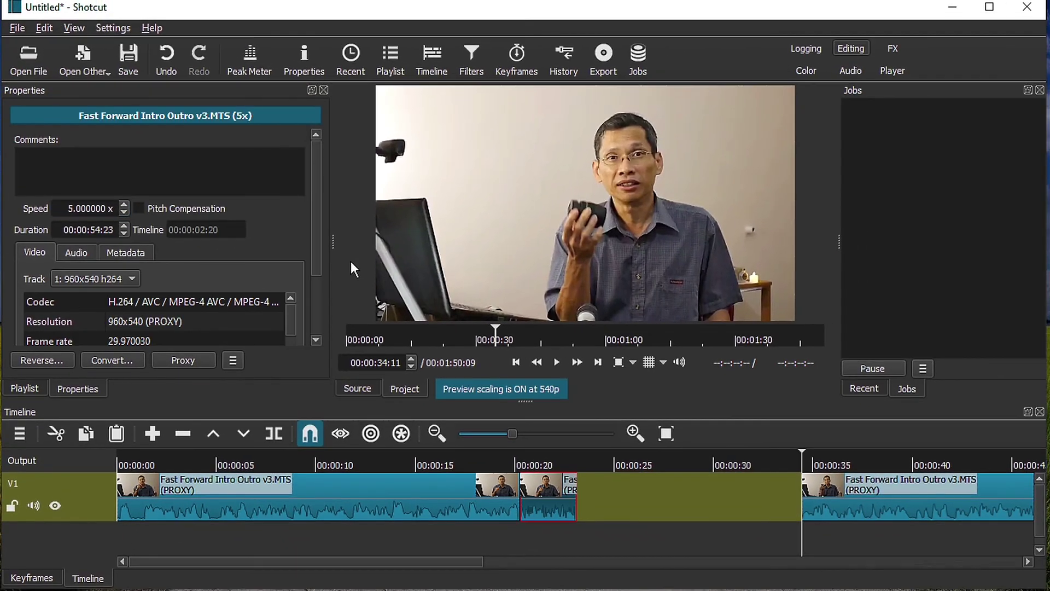
right_click(654, 492)
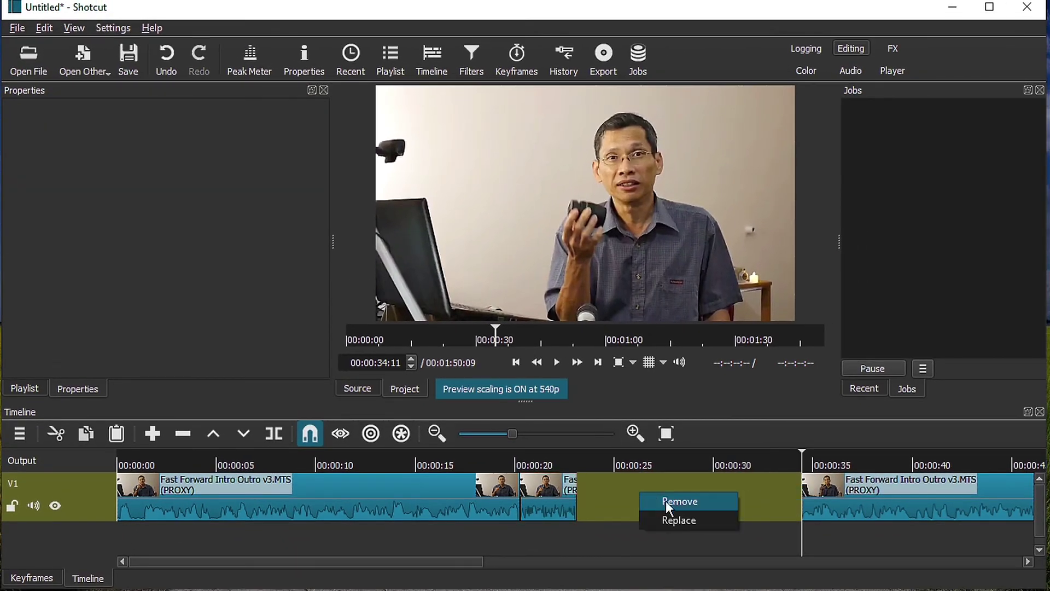
click(669, 501)
Step: Play back from about 00:00:19 to review the 5x section
click(512, 459)
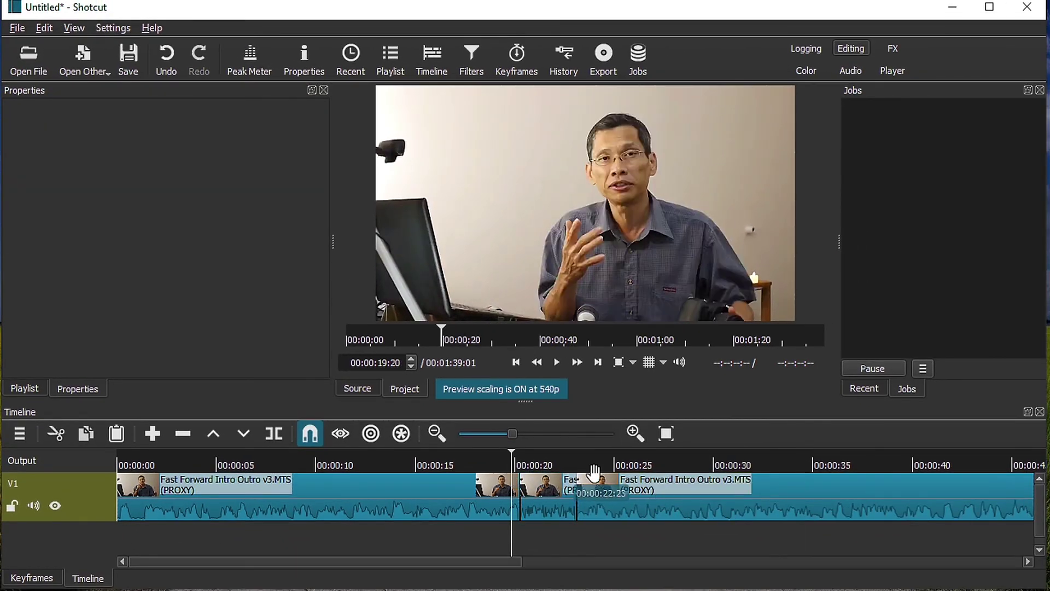
key(space)
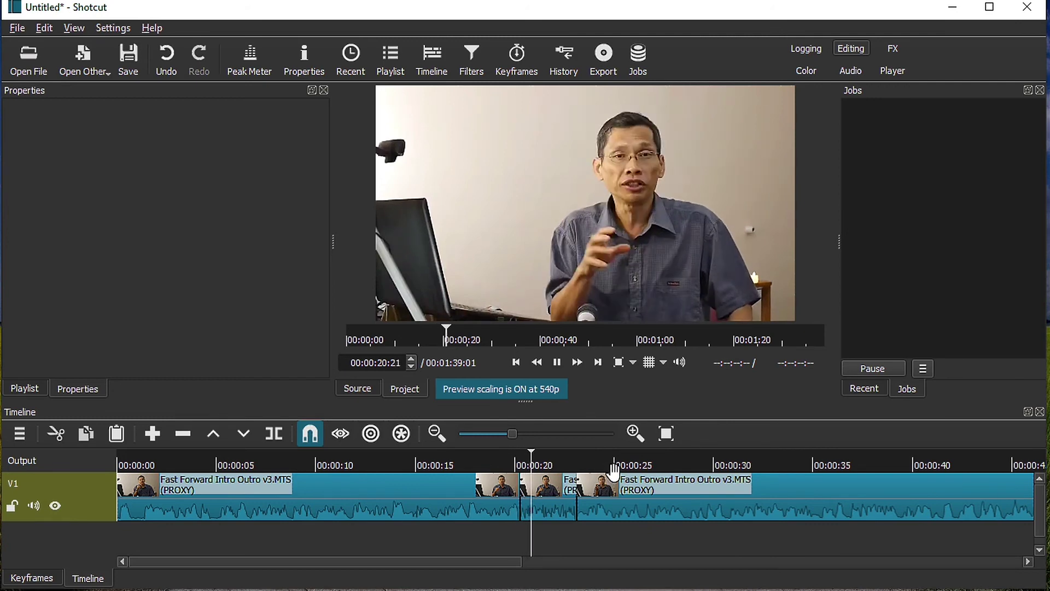
click(547, 487)
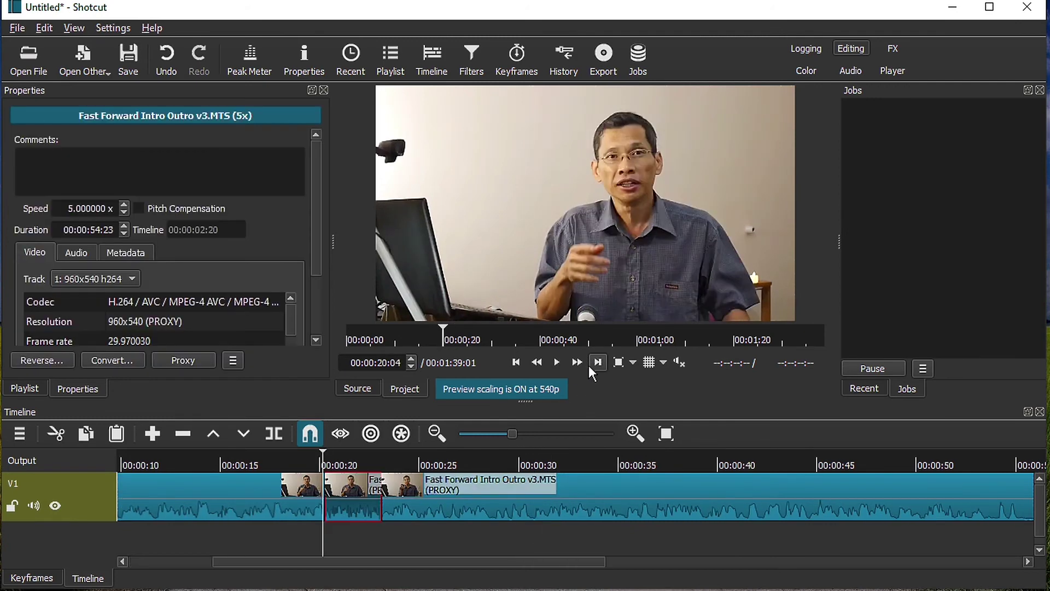
click(557, 362)
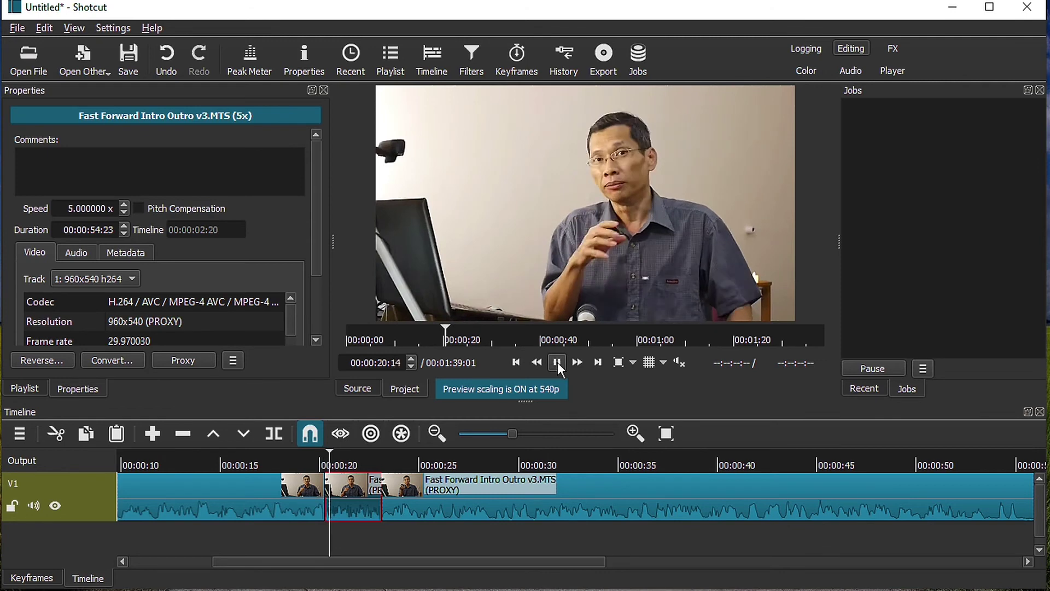
click(557, 362)
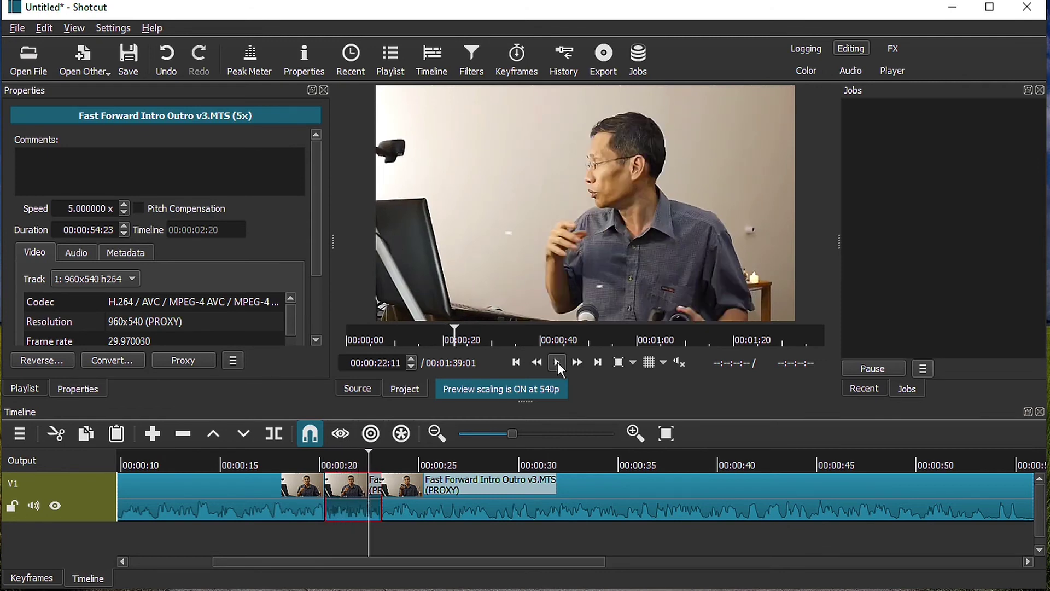